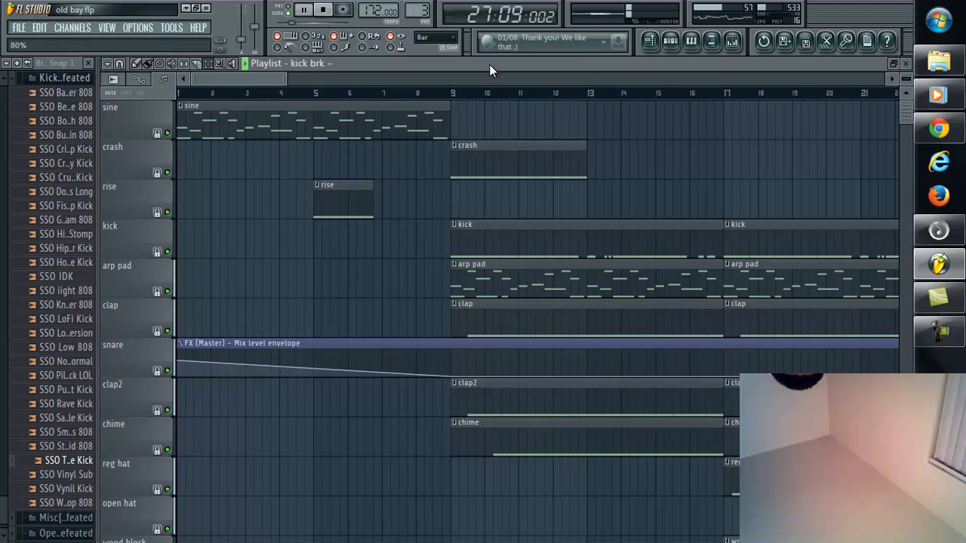
# Step: Uncover the step sequencer behind the playlist, stop the song and switch playback to pattern mode
pyautogui.moveTo(489, 64); pyautogui.dragTo(501, 115)
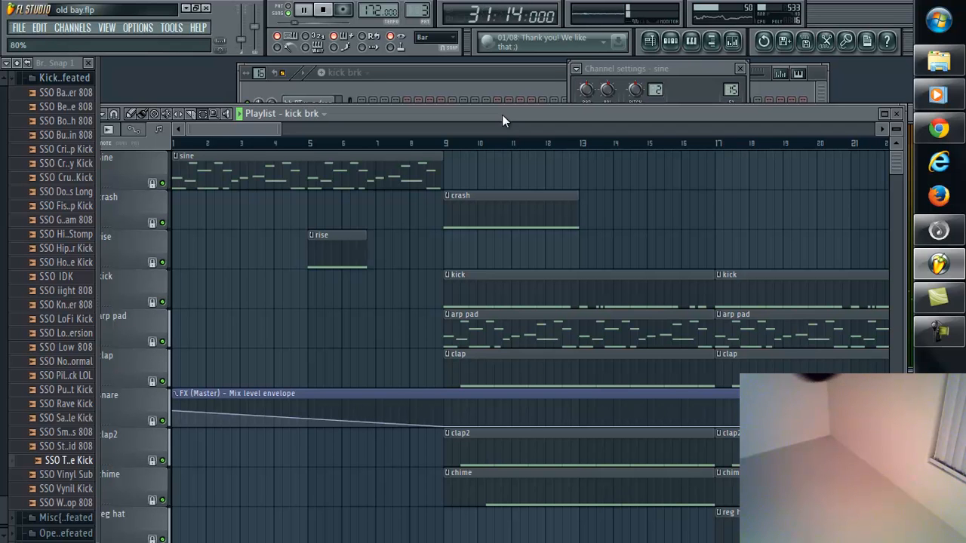
pyautogui.click(458, 71)
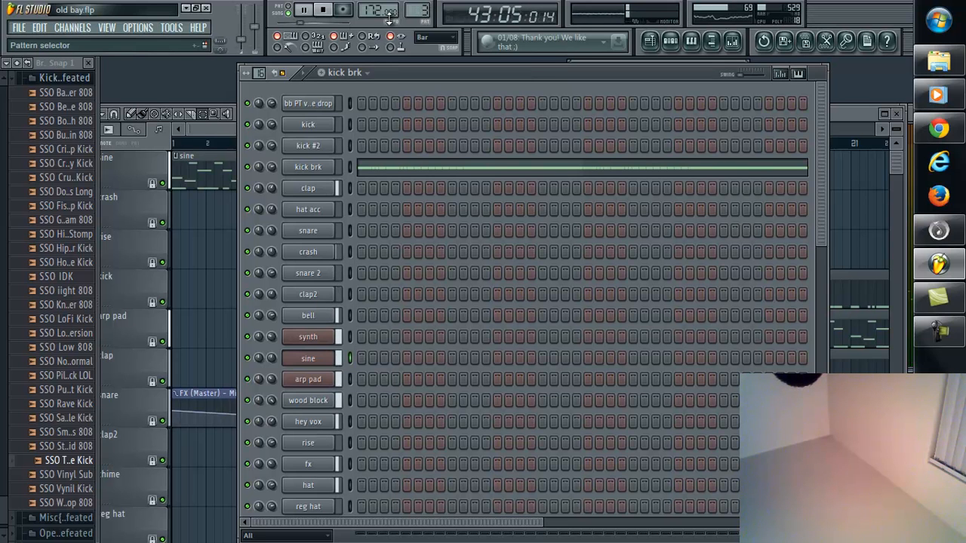
pyautogui.click(322, 10)
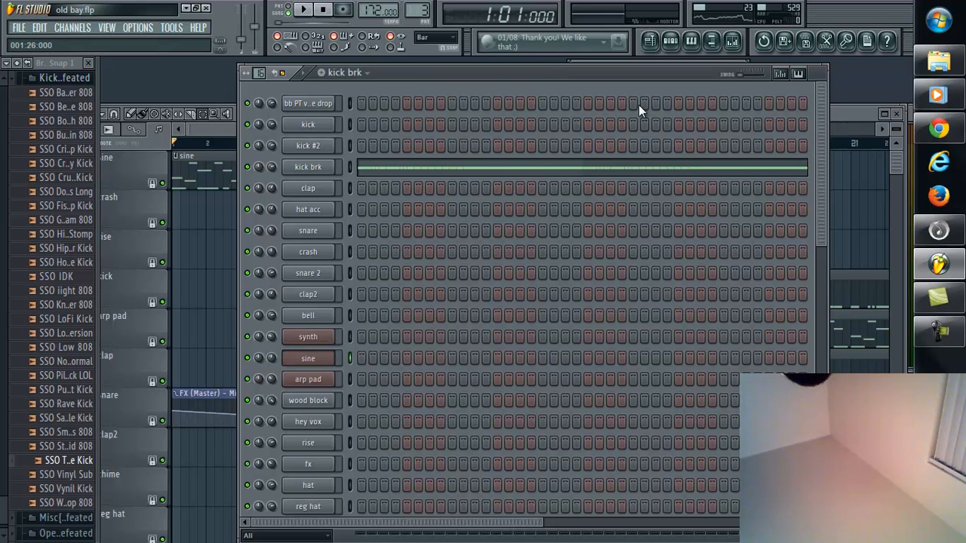
pyautogui.click(294, 8)
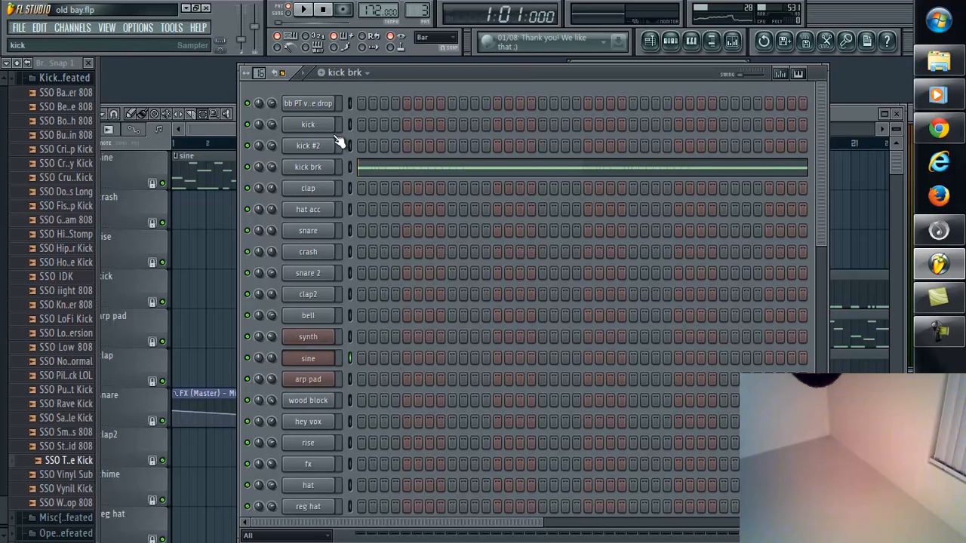
# Step: Rearrange the step sequencer and playlist windows so the step sequencer sits in front and the playlist stays reachable behind it
pyautogui.click(368, 72)
pyautogui.click(438, 74)
pyautogui.moveTo(437, 70); pyautogui.dragTo(362, 223)
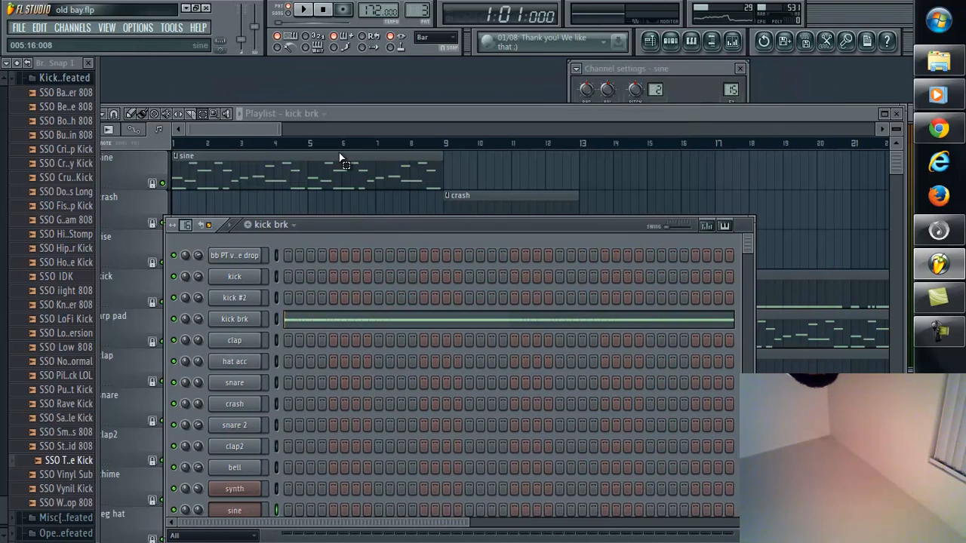
pyautogui.click(321, 113)
pyautogui.click(326, 114)
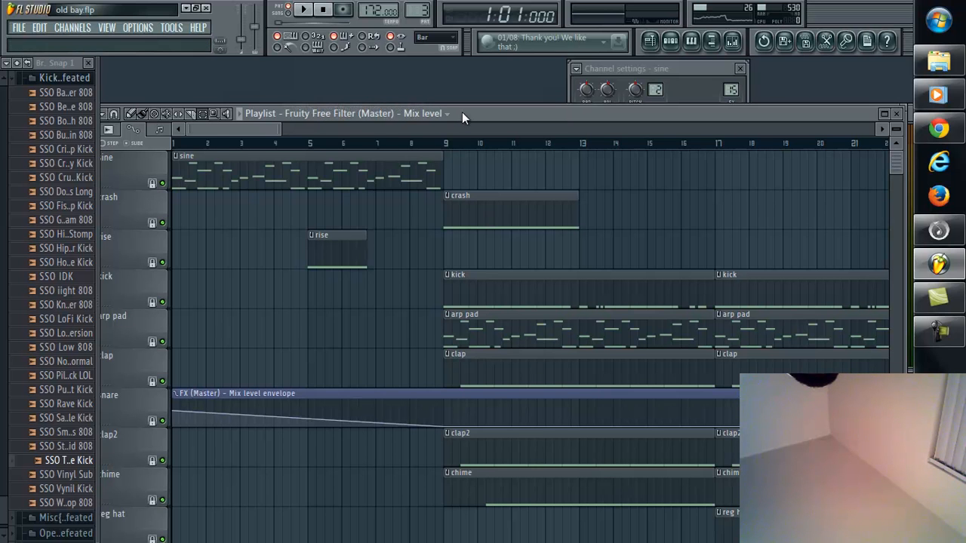
pyautogui.moveTo(460, 113); pyautogui.dragTo(469, 108)
pyautogui.click(670, 41)
pyautogui.moveTo(512, 224); pyautogui.dragTo(515, 80)
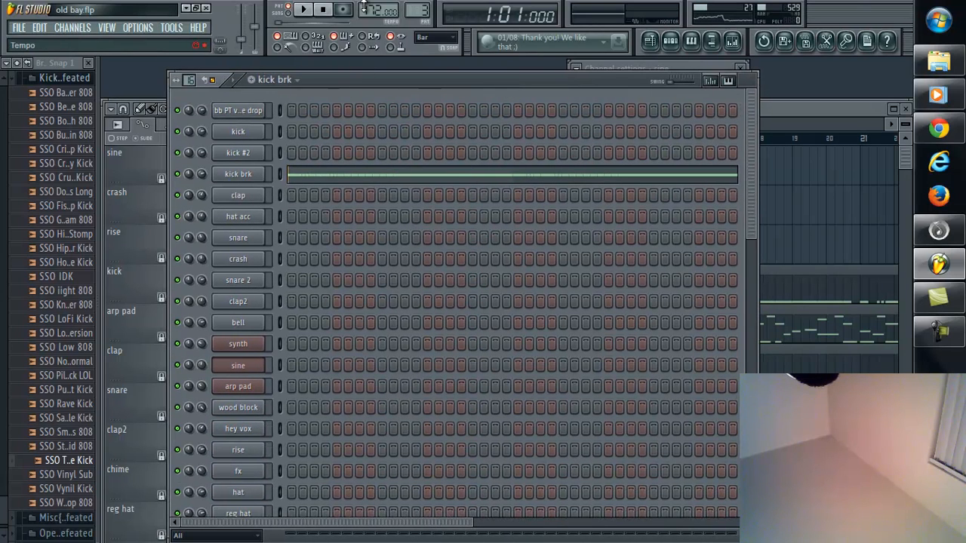
# Step: Select pattern 1, kick, and view the list of clip sources available in the playlist
pyautogui.moveTo(422, 9); pyautogui.dragTo(426, 43)
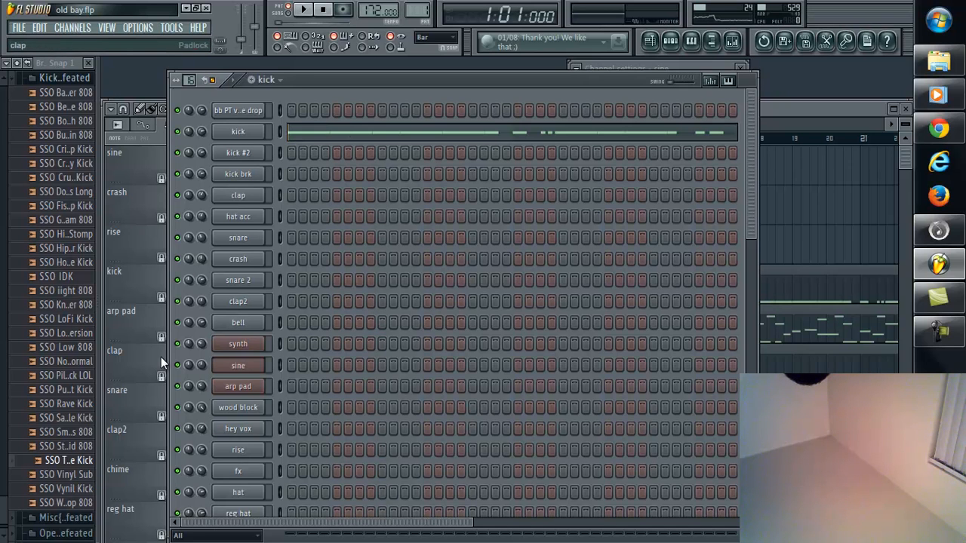
pyautogui.click(824, 107)
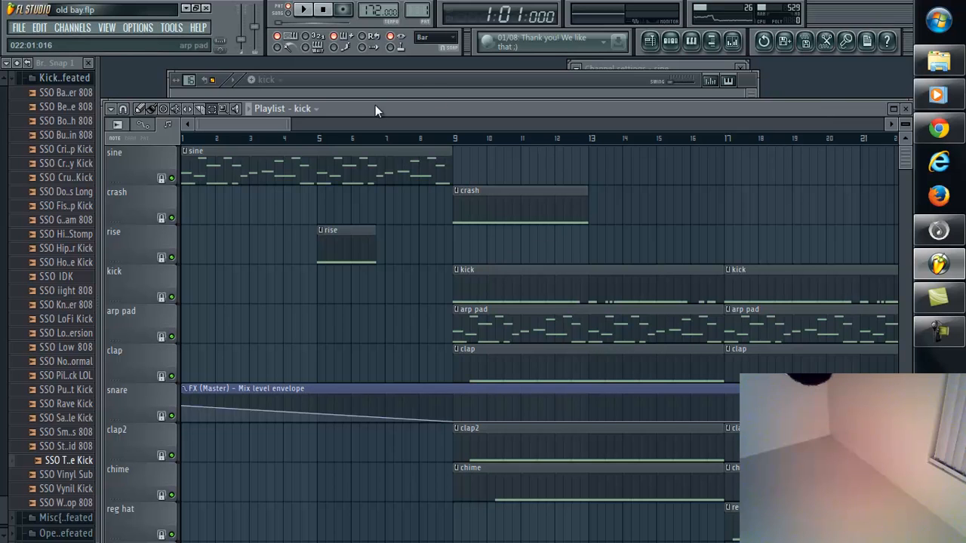
pyautogui.click(317, 108)
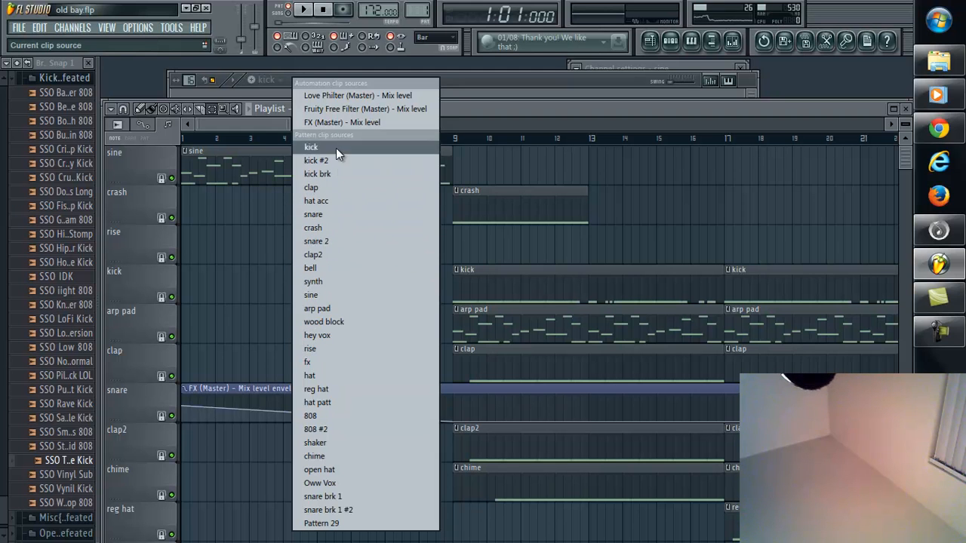
pyautogui.click(546, 119)
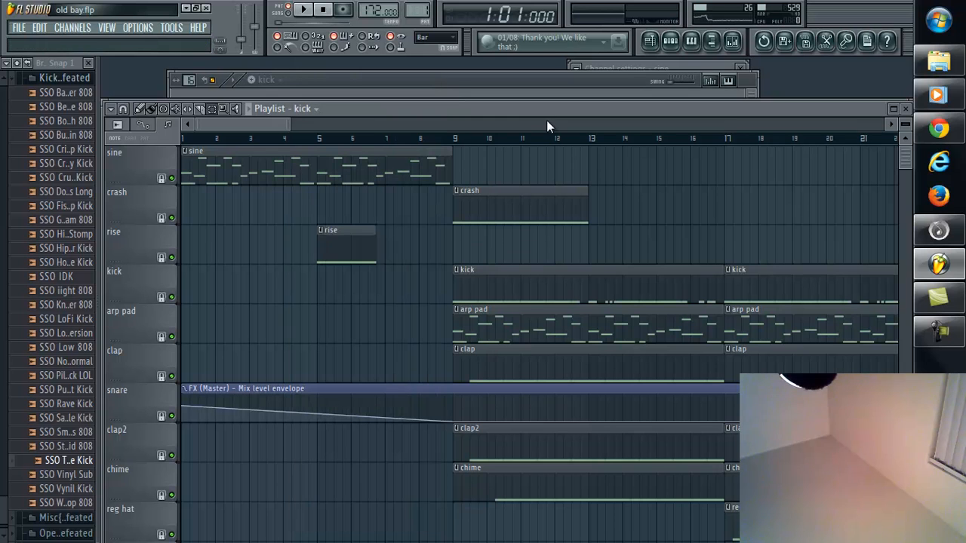
# Step: Play the kick pattern from the step sequencer and audition the kick #2, kick brk and clap patterns in turn
pyautogui.click(363, 80)
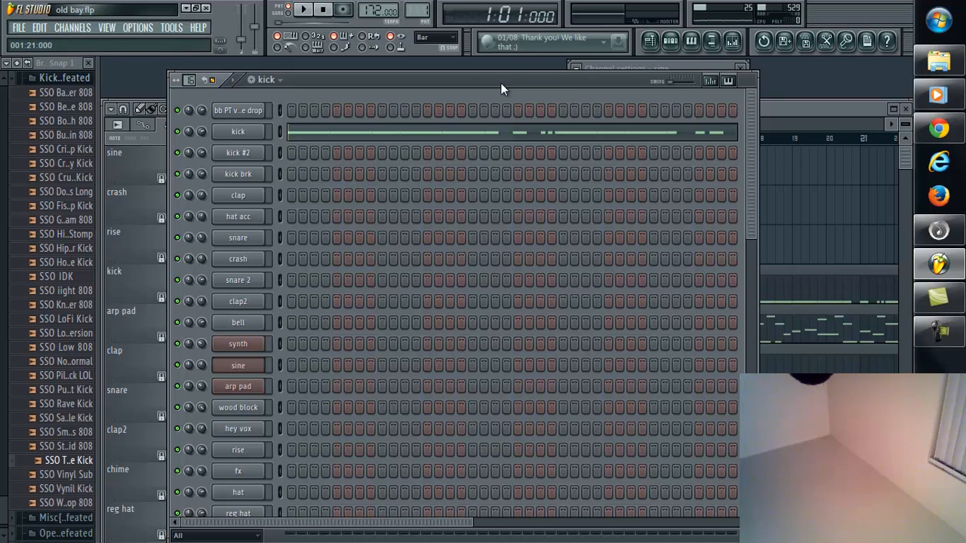
pyautogui.click(309, 10)
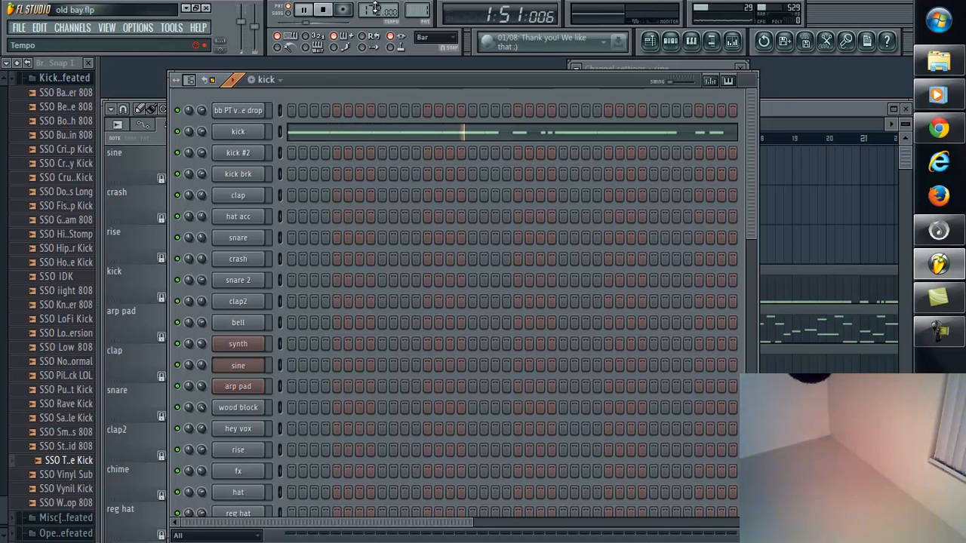
pyautogui.moveTo(423, 10); pyautogui.dragTo(424, 504)
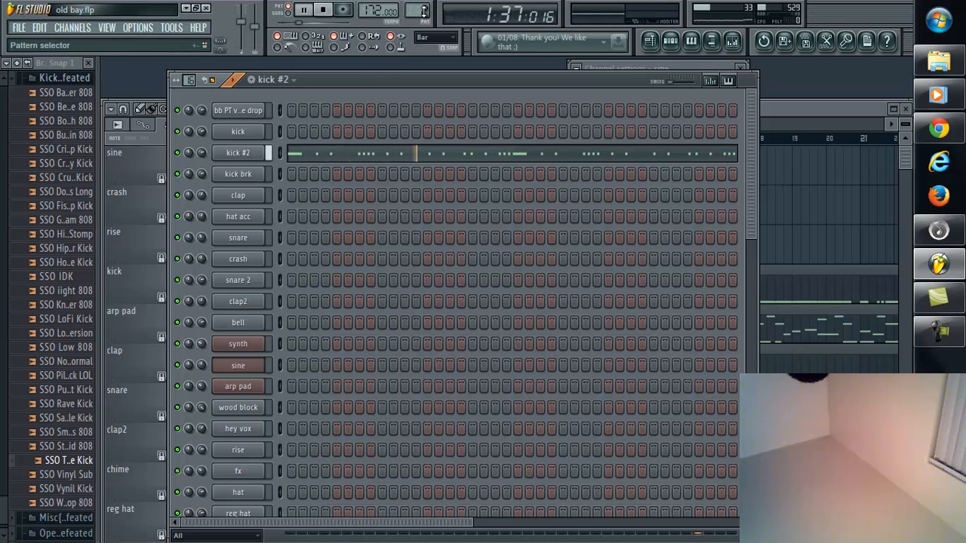
pyautogui.scroll(1, 414, 11)
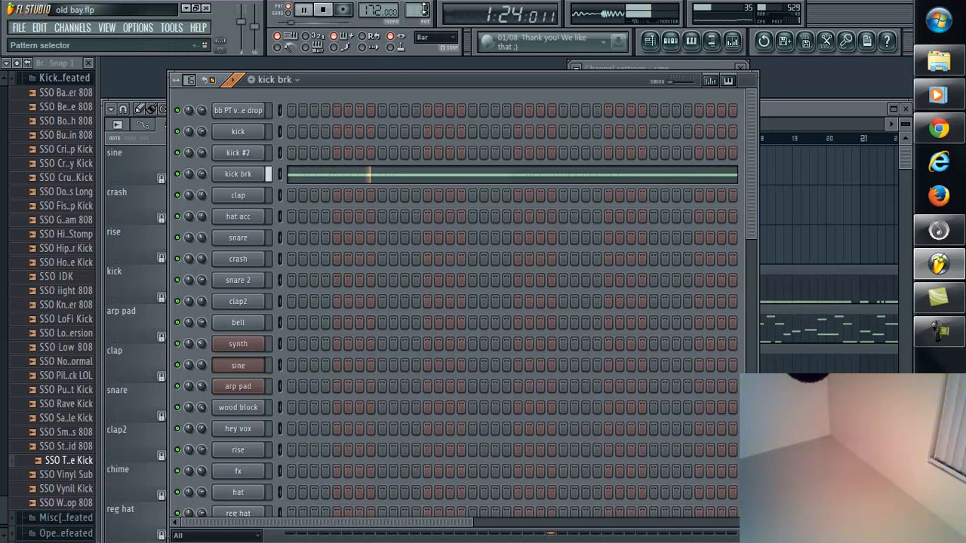
pyautogui.scroll(1, 424, 7)
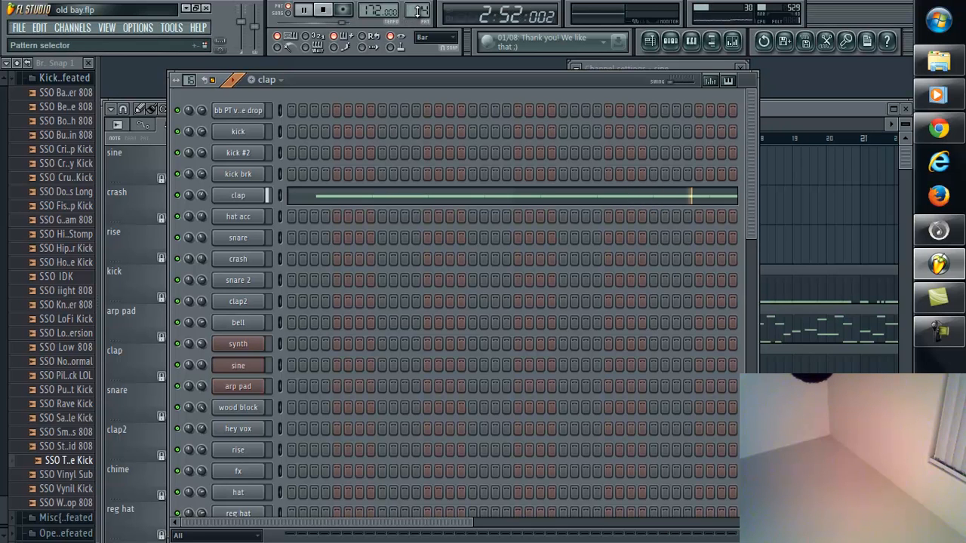
# Step: Audition the hat acc, snare, crash, snare 2 and clap2 patterns one after another while playback runs
pyautogui.scroll(1, 418, 11)
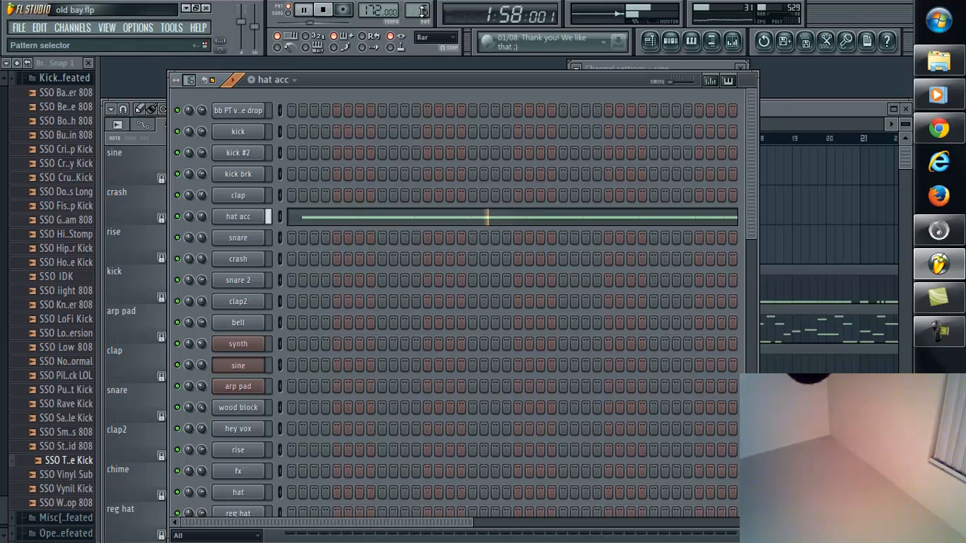
pyautogui.scroll(1, 421, 10)
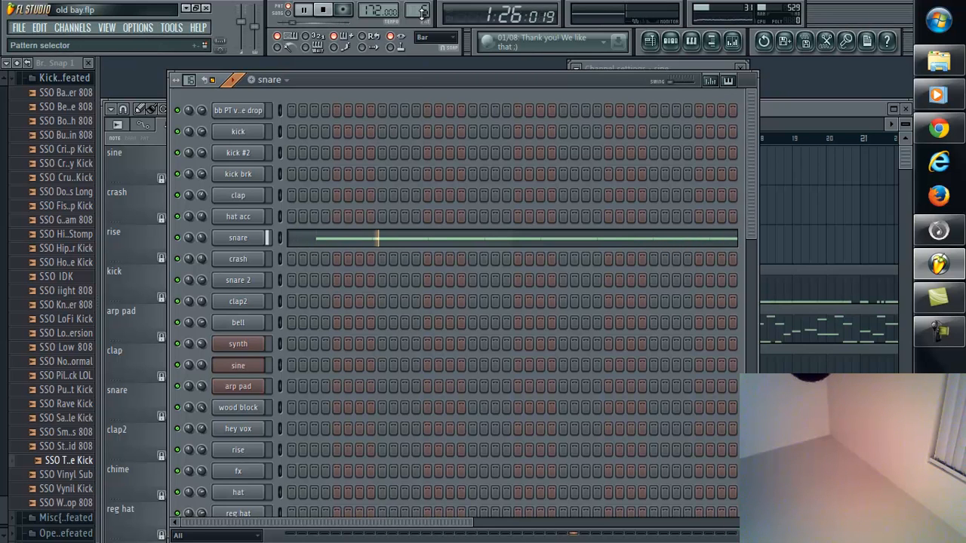
pyautogui.scroll(1, 422, 12)
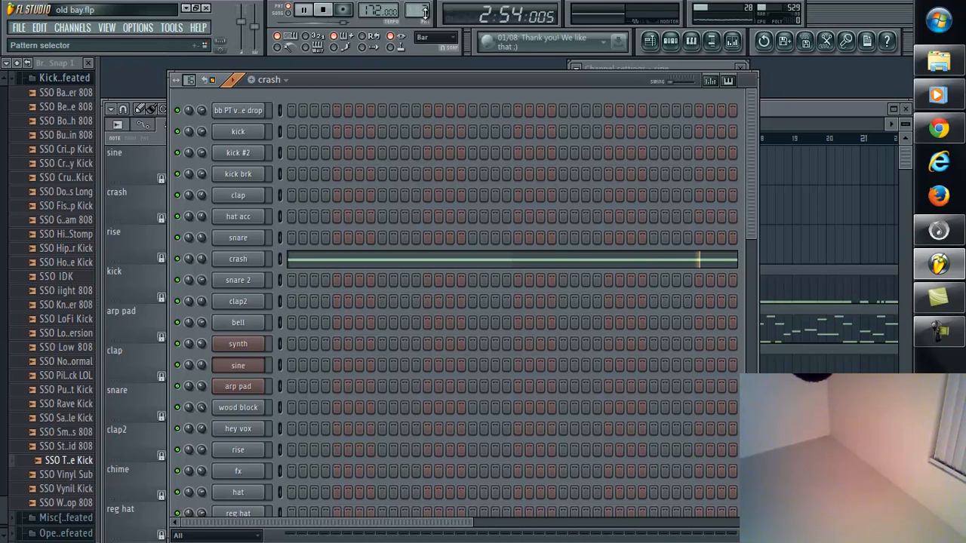
pyautogui.scroll(1, 424, 13)
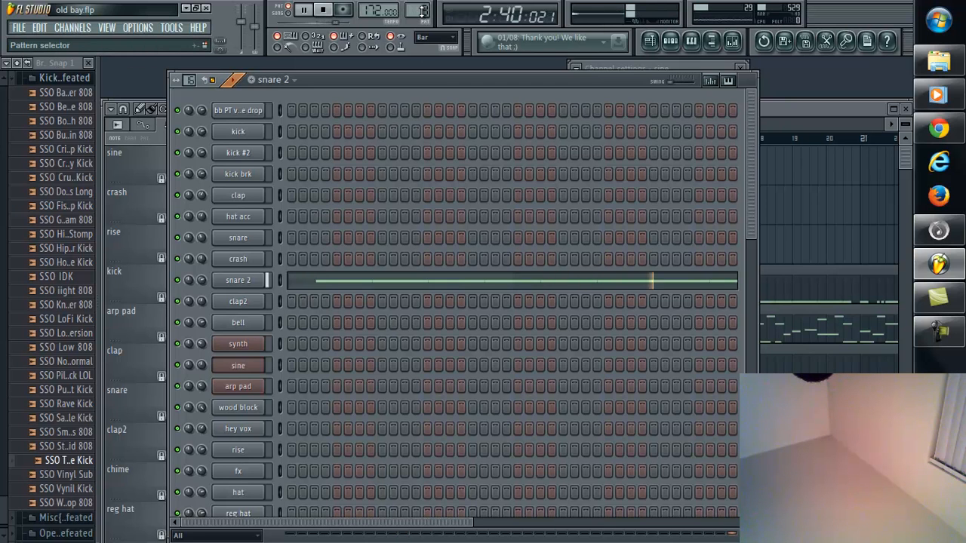
pyautogui.scroll(1, 421, 10)
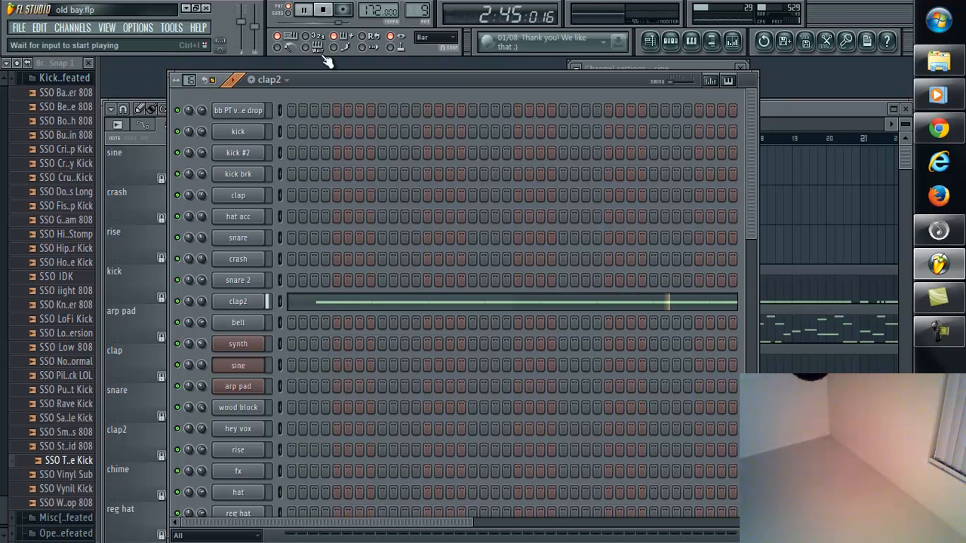
# Step: Audition the bell, synth, sine, arp pad and wood block patterns one after another while playback runs
pyautogui.scroll(1, 424, 9)
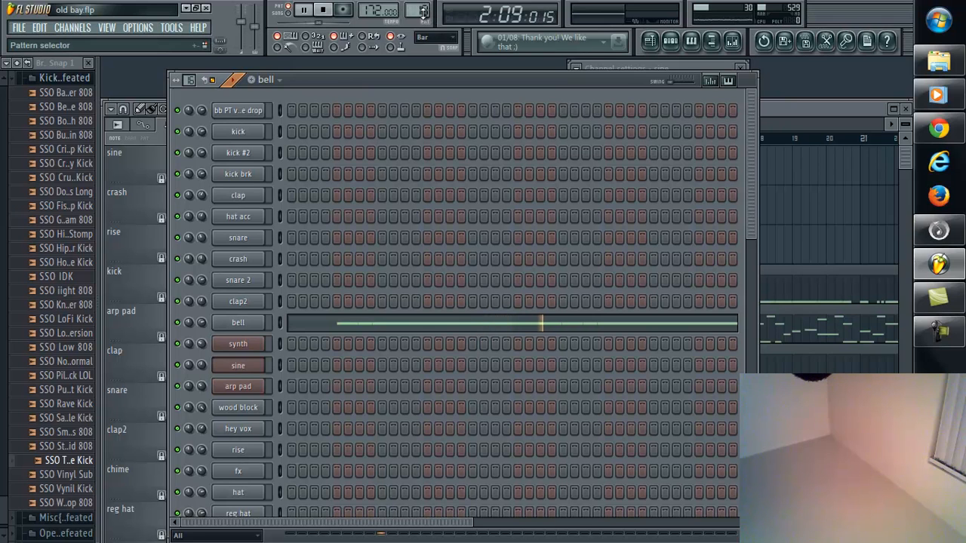
pyautogui.scroll(1, 424, 9)
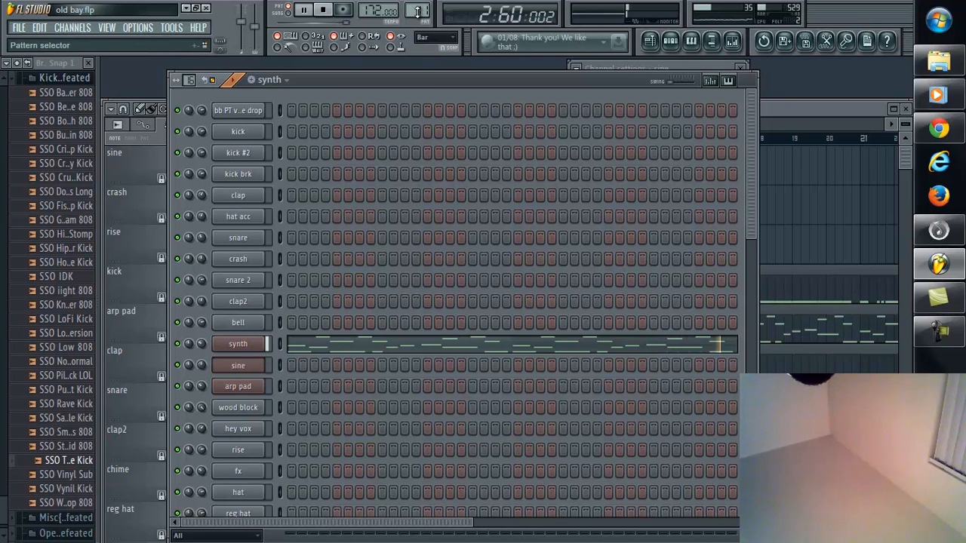
pyautogui.scroll(1, 418, 10)
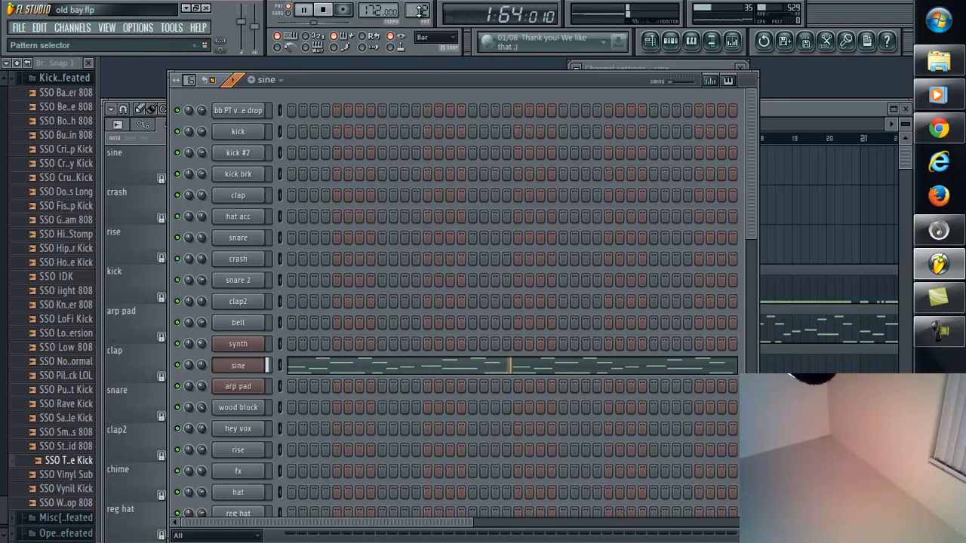
pyautogui.scroll(1, 419, 11)
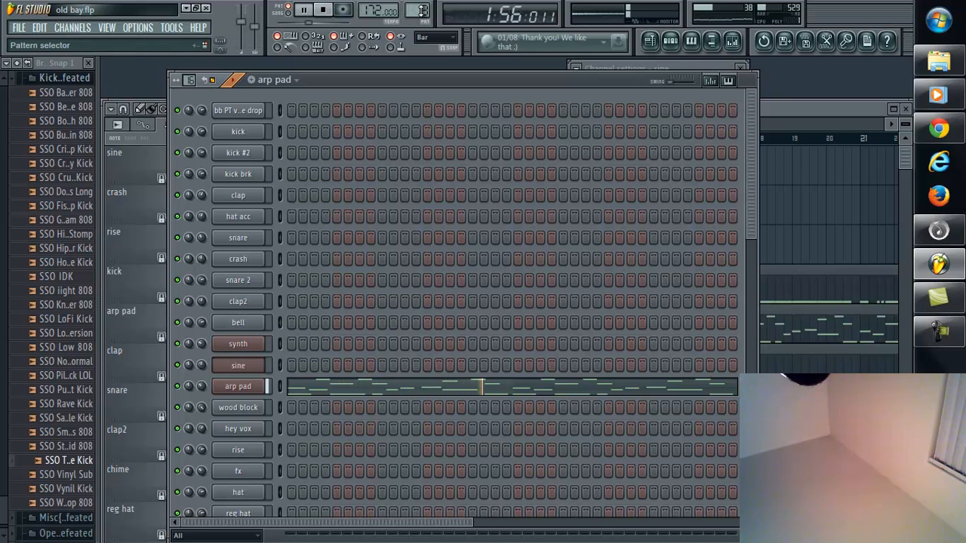
pyautogui.moveTo(423, 506); pyautogui.dragTo(422, 504)
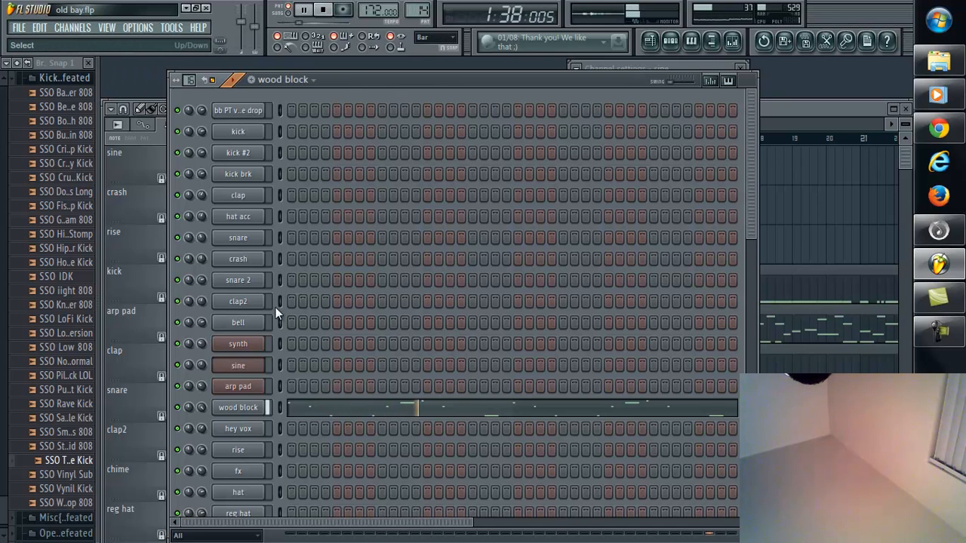
# Step: Inspect the wood block channel's mixer effects, viewing the curve in Fruity Parametric EQ 2 and closing it again
pyautogui.click(257, 417)
pyautogui.click(732, 40)
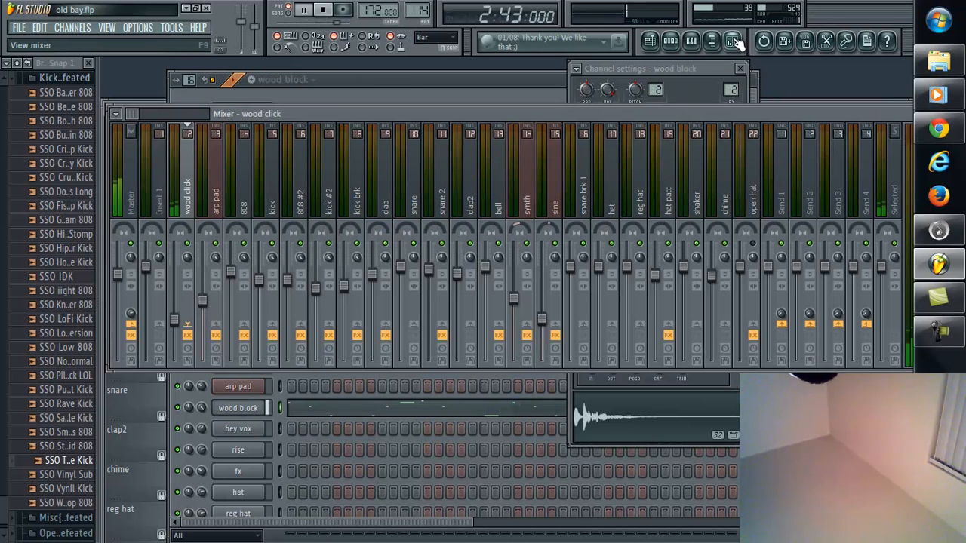
pyautogui.moveTo(475, 114); pyautogui.dragTo(206, 154)
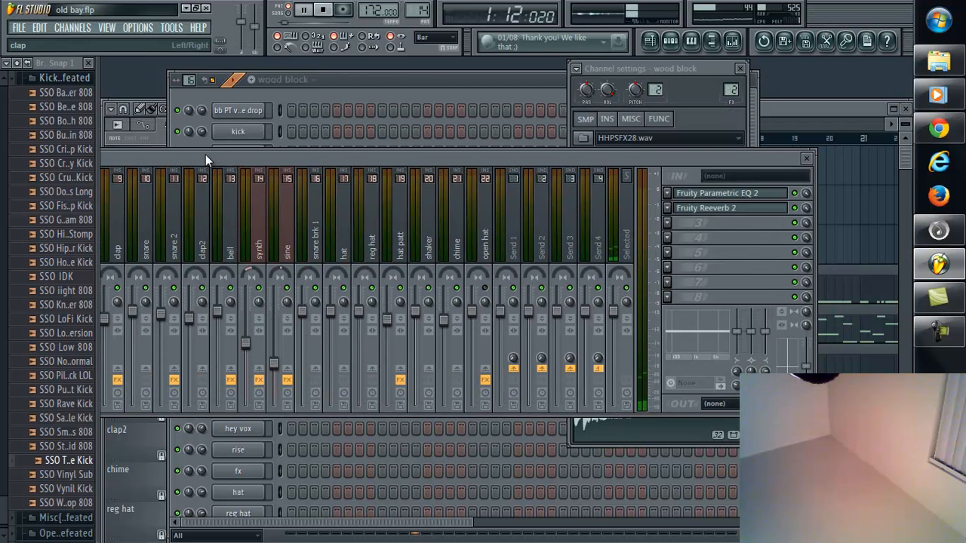
pyautogui.click(728, 194)
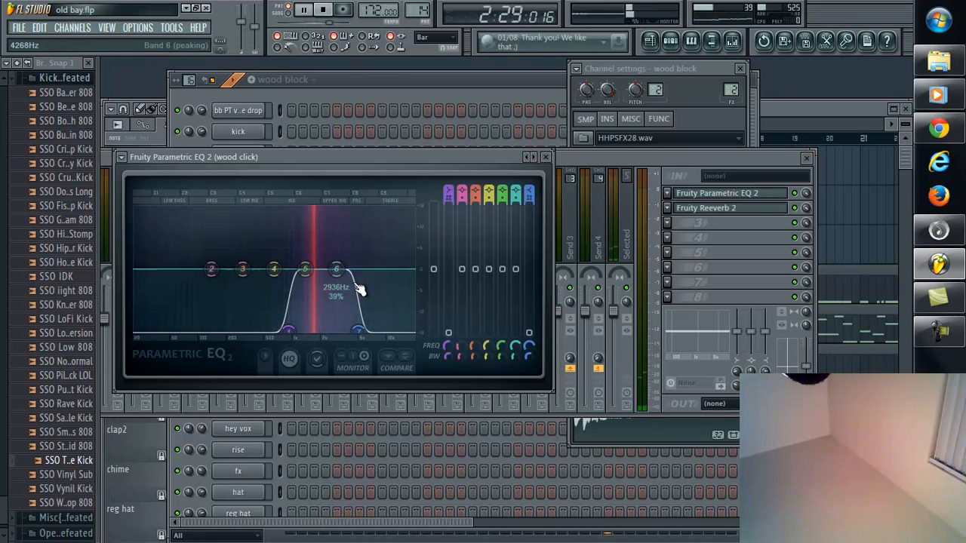
pyautogui.click(545, 157)
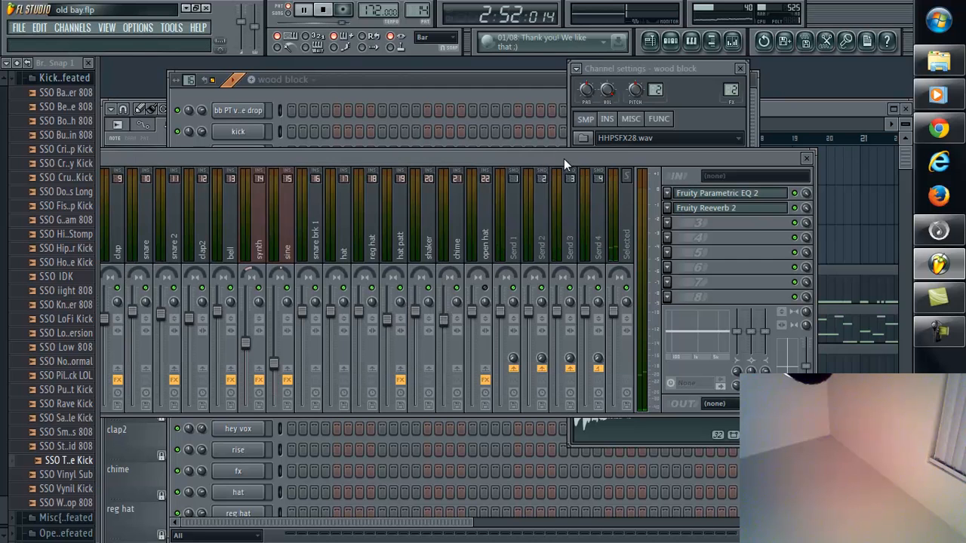
# Step: Audition the hey vox pattern and view the Fruity Flangus effect on its mixer track
pyautogui.click(502, 90)
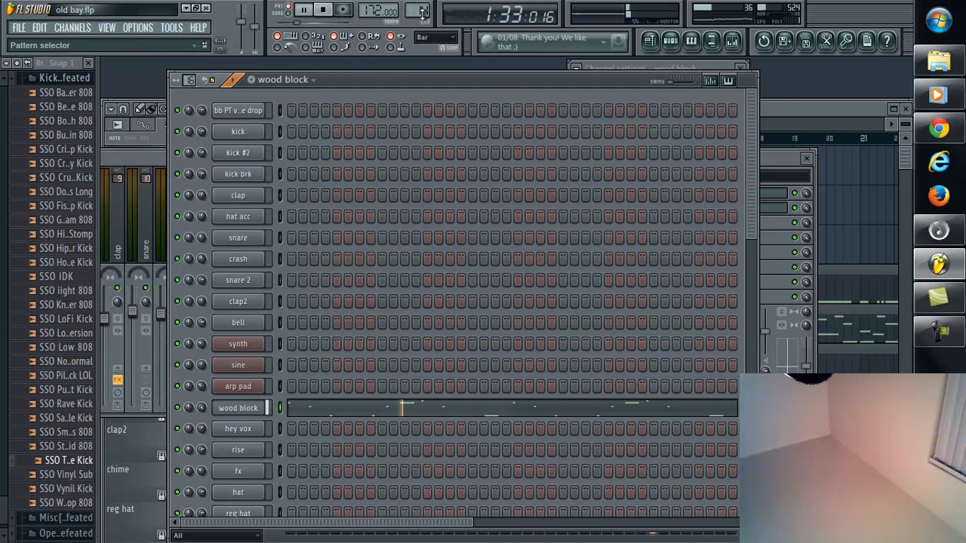
pyautogui.moveTo(424, 512); pyautogui.dragTo(425, 508)
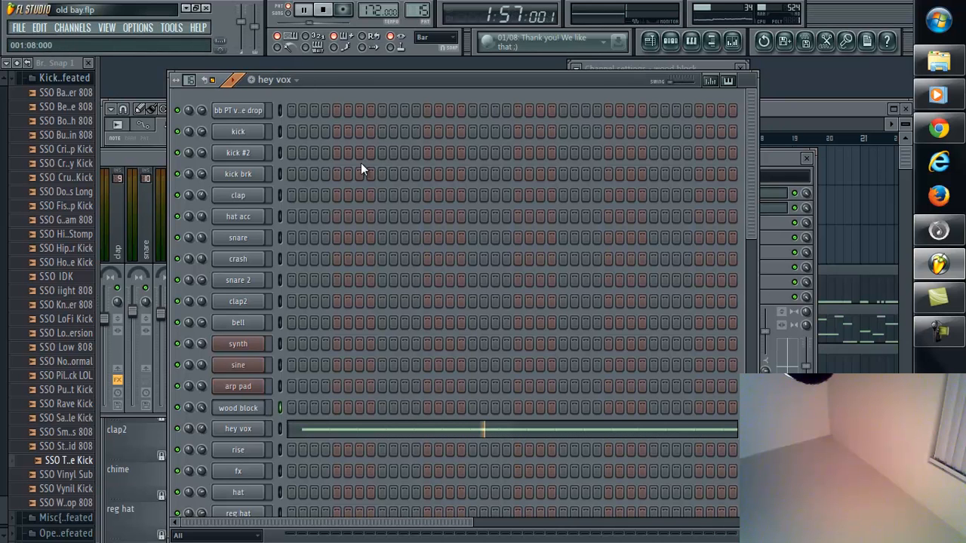
pyautogui.click(253, 431)
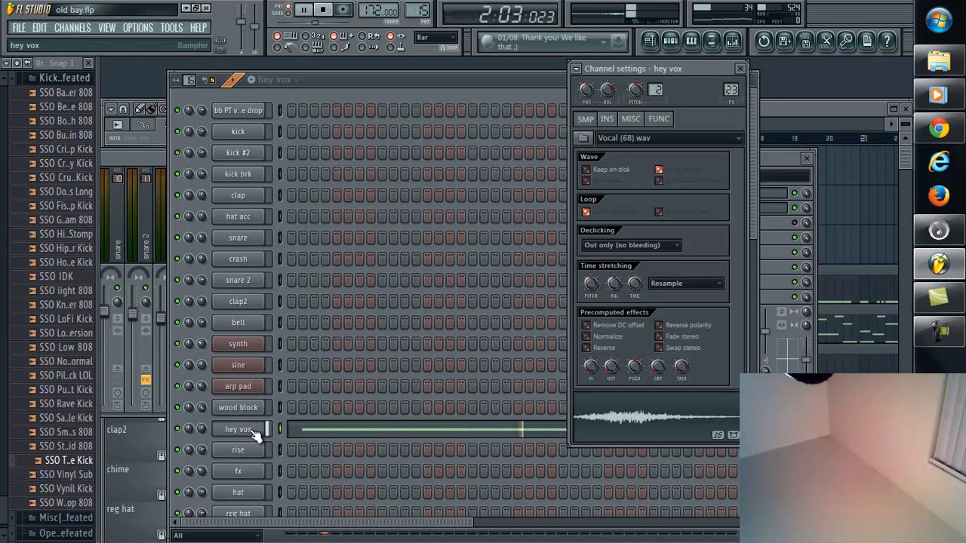
pyautogui.click(769, 155)
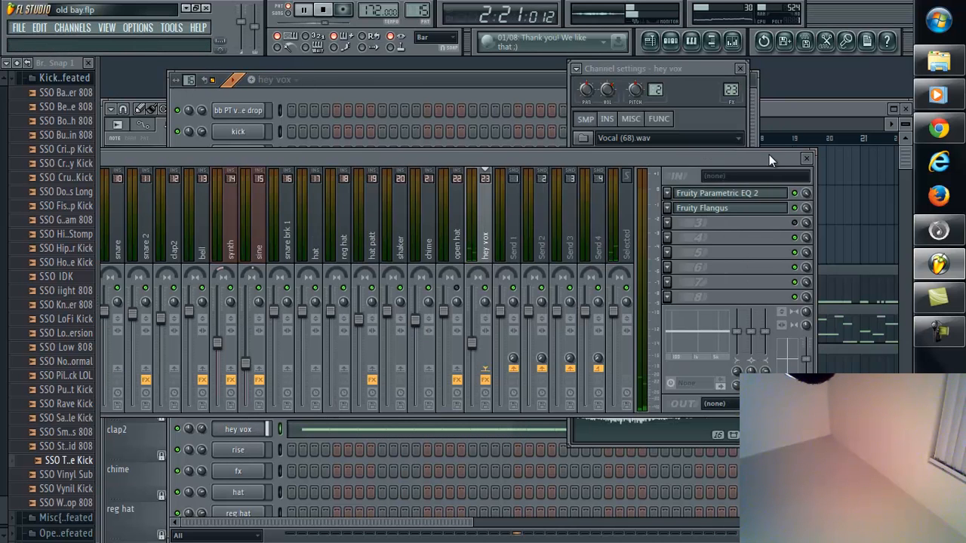
pyautogui.click(738, 215)
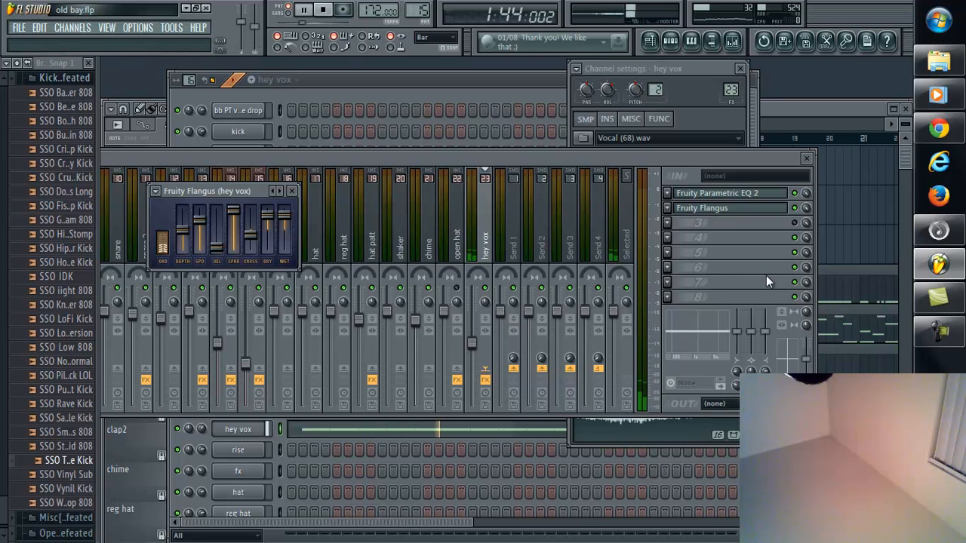
# Step: View the hey vox track's Fruity Parametric EQ 2, nudge band 1 slightly higher in frequency, and close the plugin
pyautogui.click(747, 194)
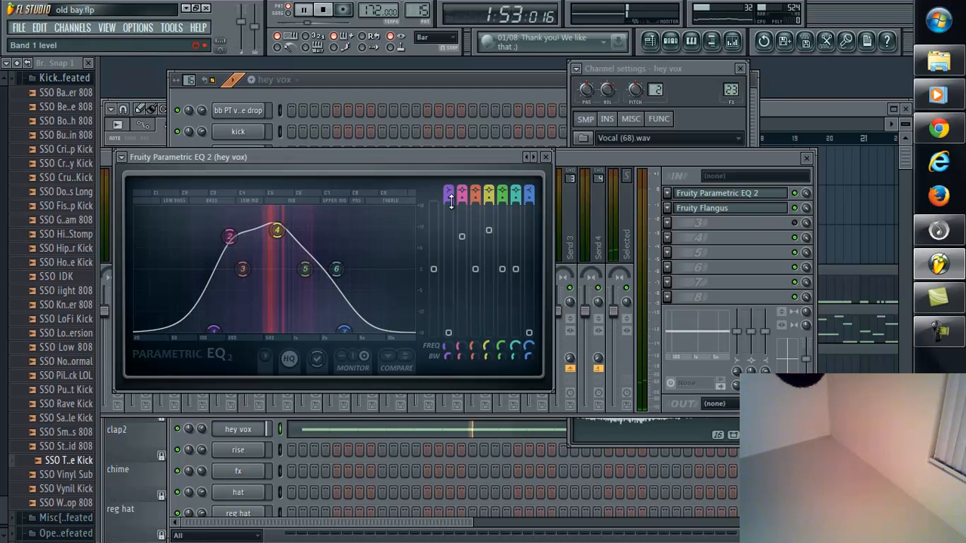
pyautogui.moveTo(216, 330); pyautogui.dragTo(221, 336)
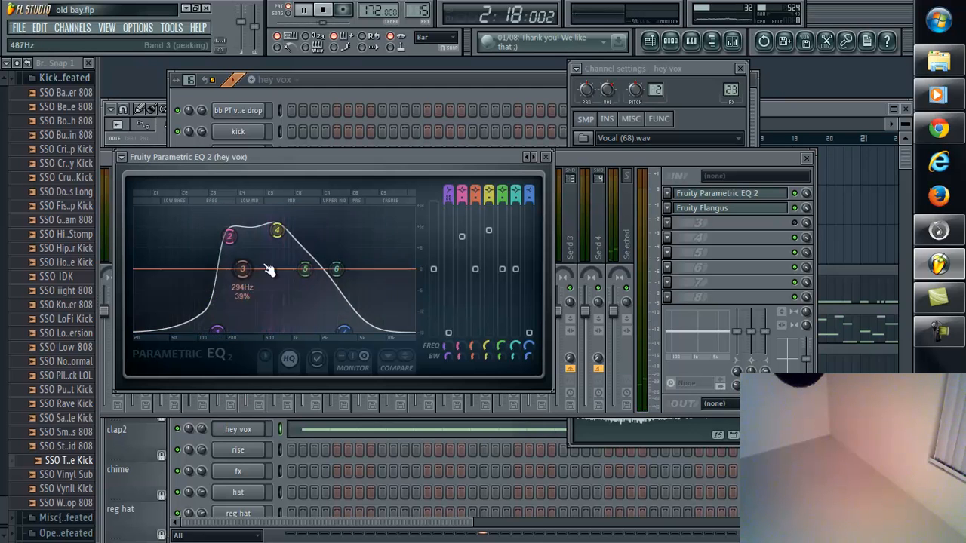
pyautogui.click(547, 157)
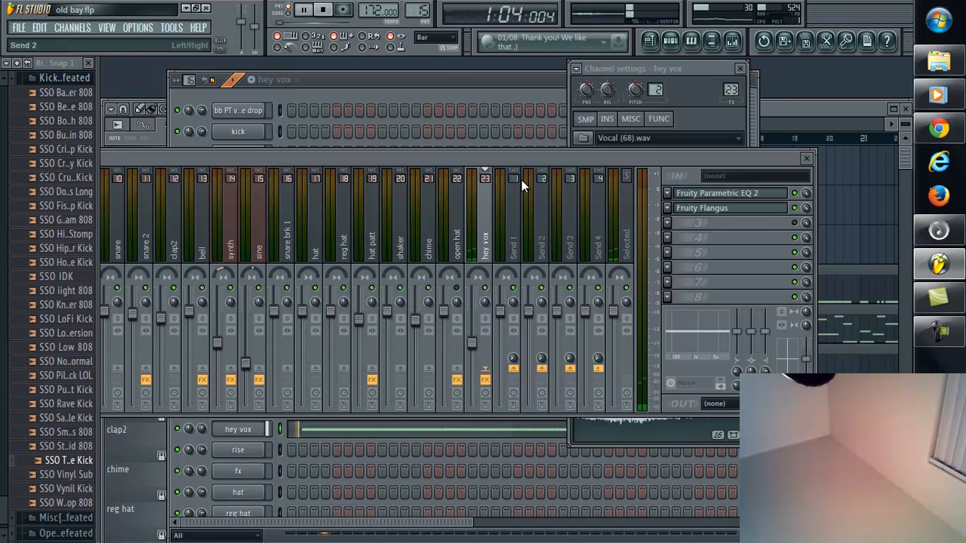
# Step: Return to the step sequencer and audition the fx, hat and reg hat patterns in turn during playback
pyautogui.click(443, 73)
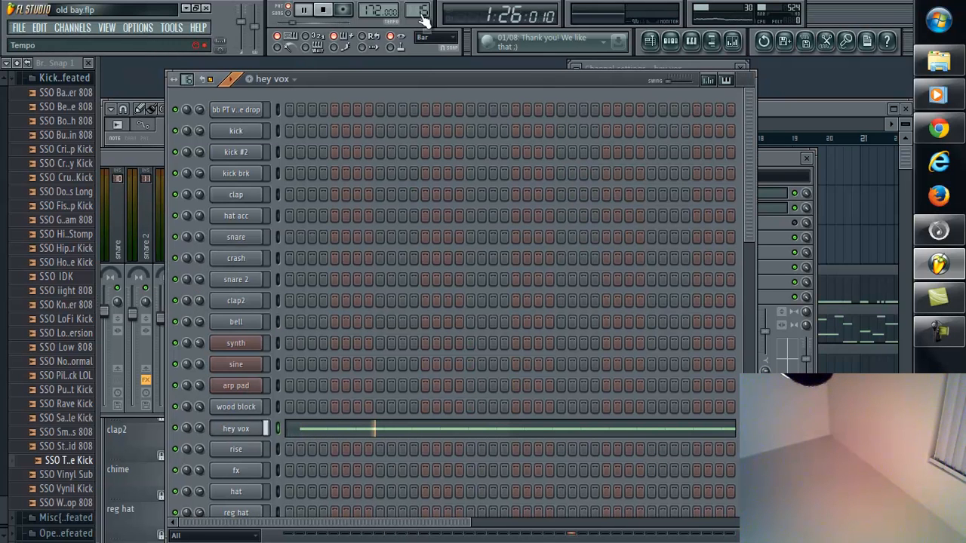
pyautogui.moveTo(425, 11)
pyautogui.mouseDown()
pyautogui.moveTo(425, 508)
pyautogui.moveTo(414, 10)
pyautogui.moveTo(427, 502)
pyautogui.moveTo(423, 10)
pyautogui.mouseUp()
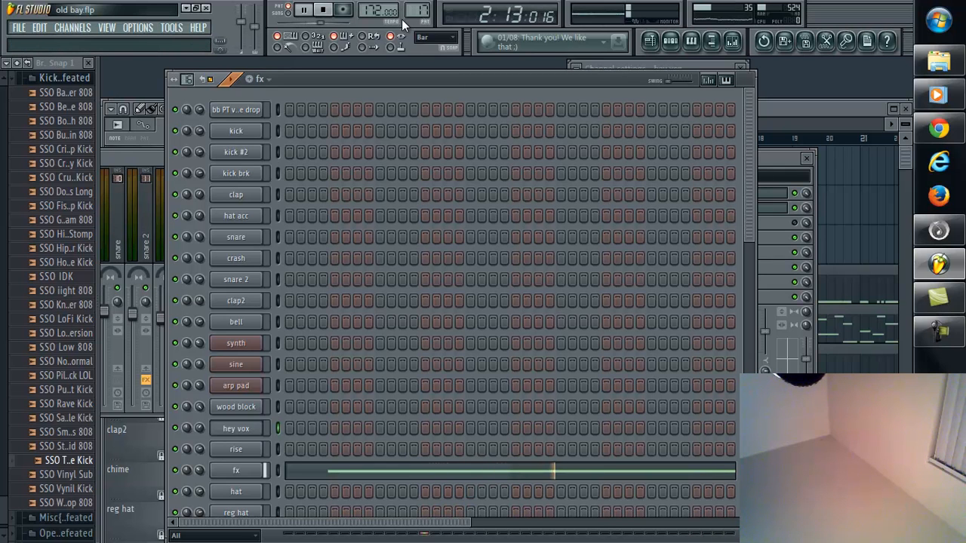
pyautogui.moveTo(413, 11); pyautogui.dragTo(414, 2)
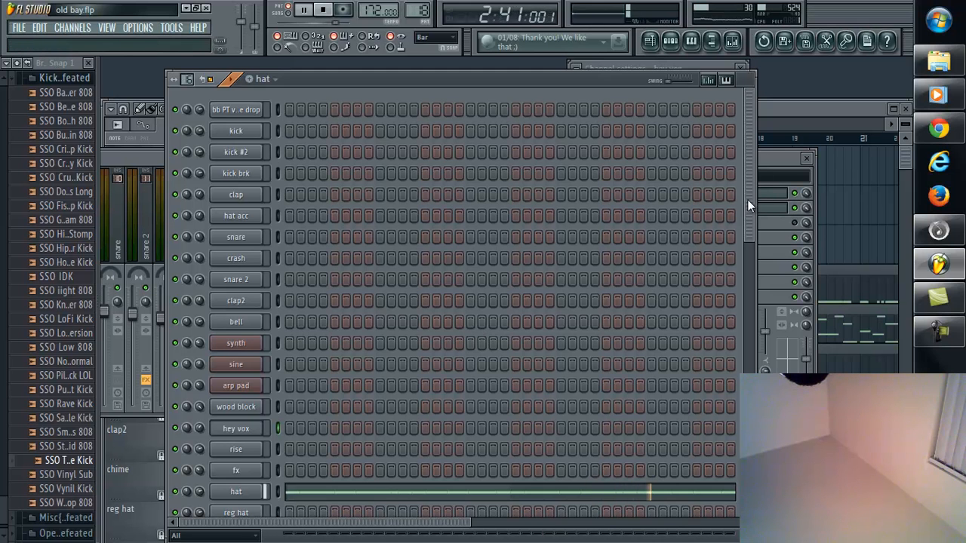
pyautogui.moveTo(747, 201); pyautogui.dragTo(739, 295)
pyautogui.moveTo(421, 11); pyautogui.dragTo(423, 501)
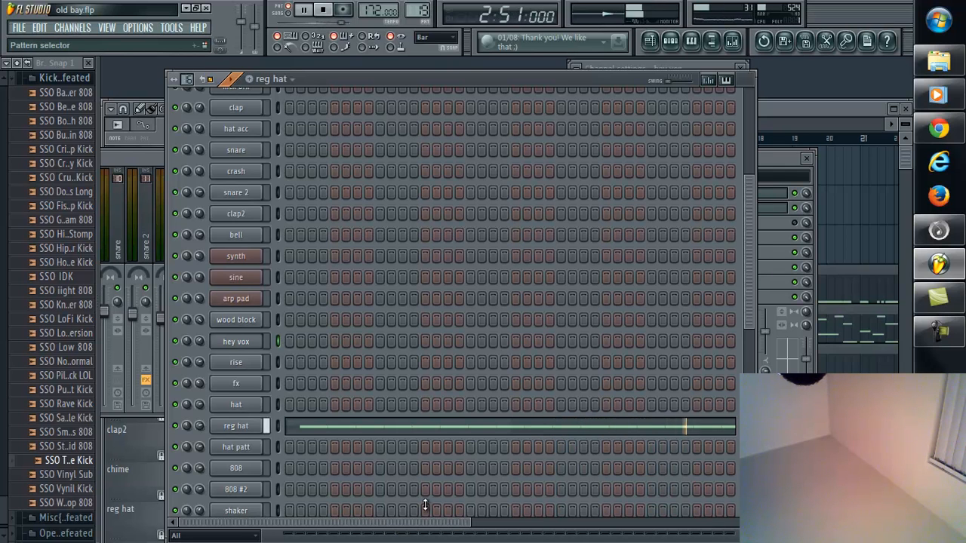
# Step: Audition the hat patt and 808 patterns, adjusting the master volume slightly while the 808 plays
pyautogui.moveTo(425, 504); pyautogui.dragTo(425, 503)
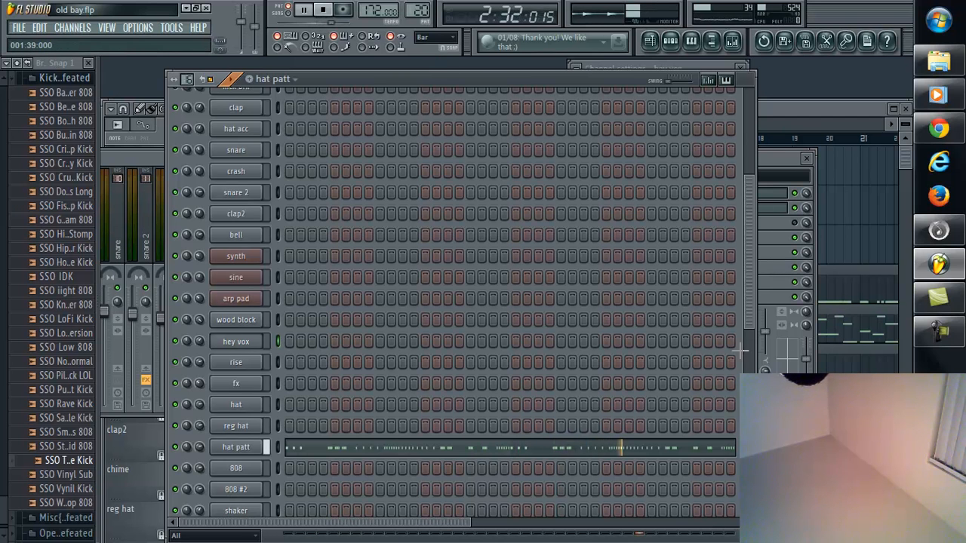
pyautogui.moveTo(747, 302); pyautogui.dragTo(749, 312)
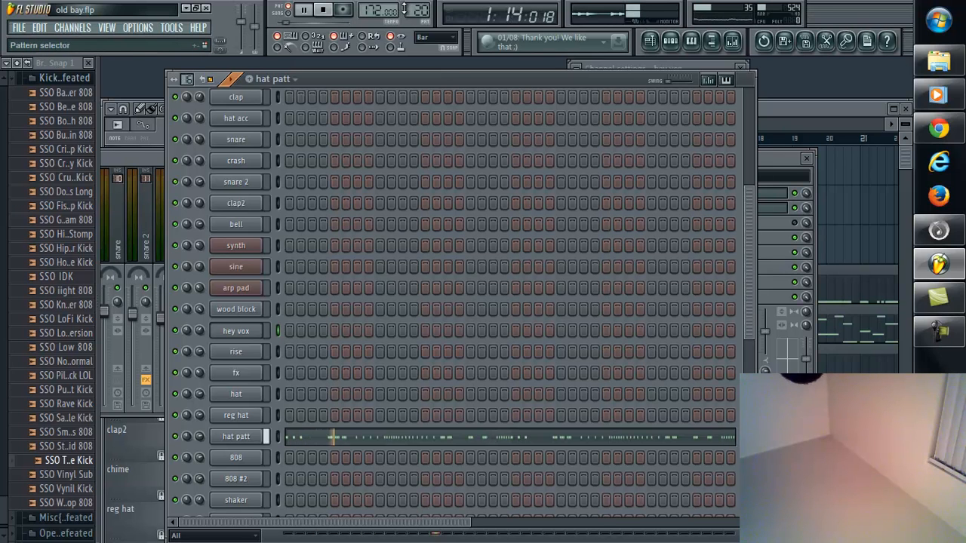
pyautogui.moveTo(419, 10)
pyautogui.mouseDown()
pyautogui.moveTo(420, 500)
pyautogui.moveTo(420, 12)
pyautogui.mouseUp()
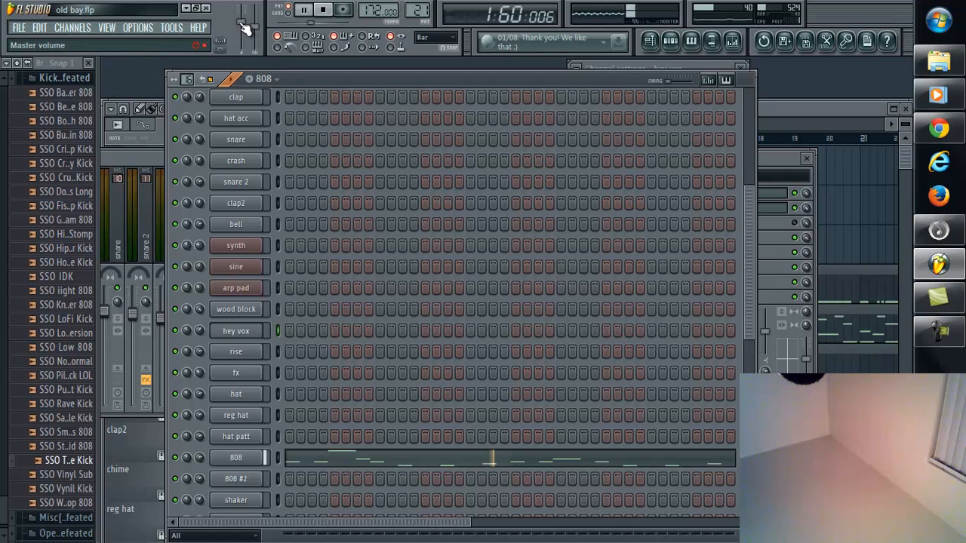
pyautogui.moveTo(242, 23)
pyautogui.mouseDown()
pyautogui.moveTo(243, 517)
pyautogui.moveTo(248, 20)
pyautogui.mouseUp()
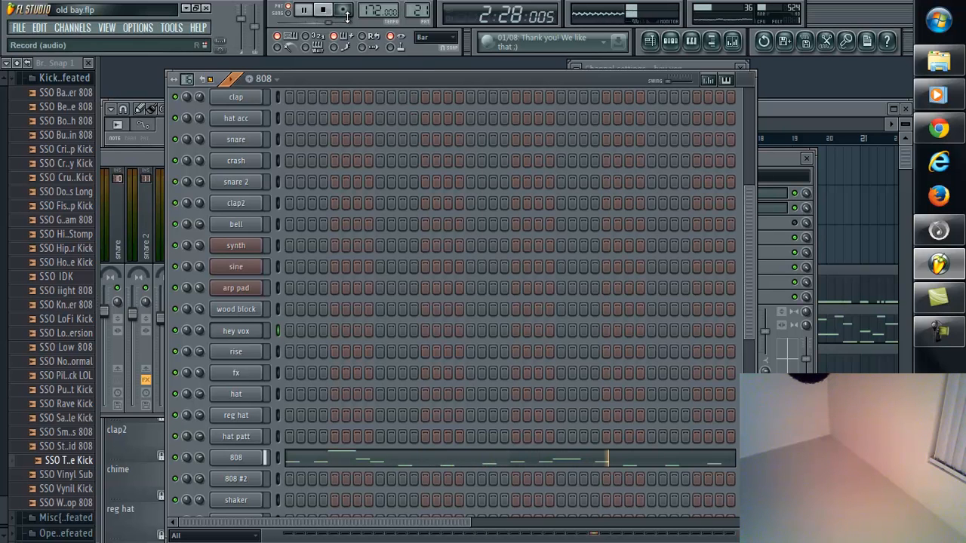
# Step: Audition the 808 #2, shaker and chime patterns one after another during playback
pyautogui.scroll(1, 417, 9)
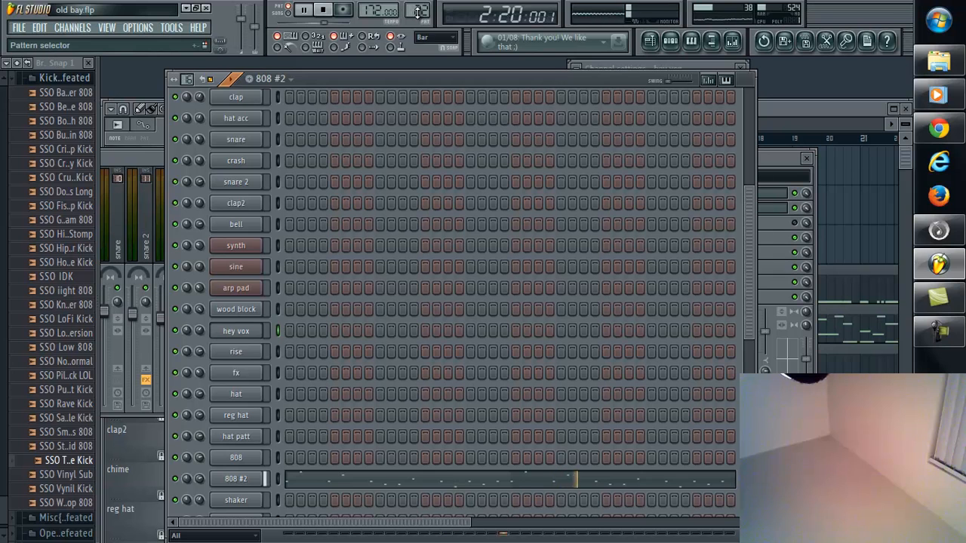
pyautogui.scroll(1, 418, 11)
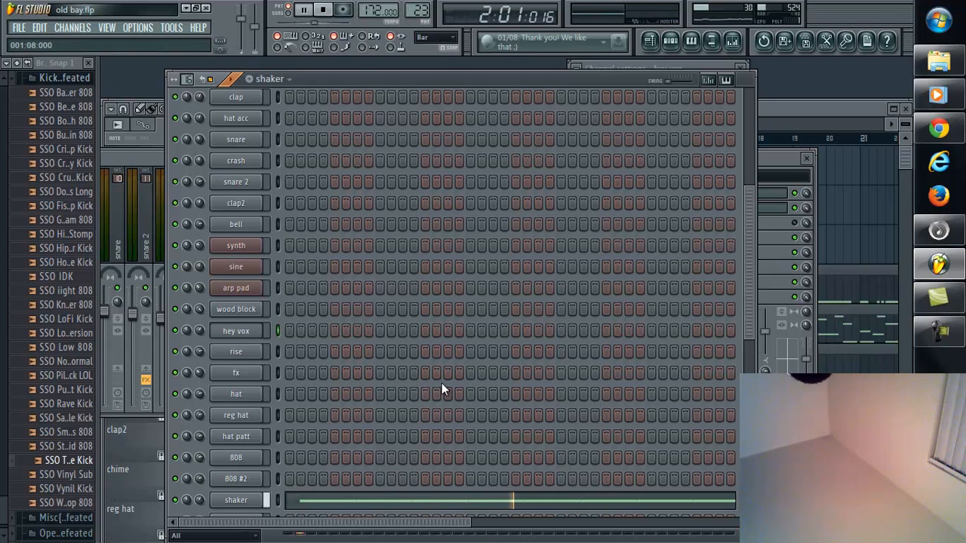
pyautogui.moveTo(747, 225); pyautogui.dragTo(735, 327)
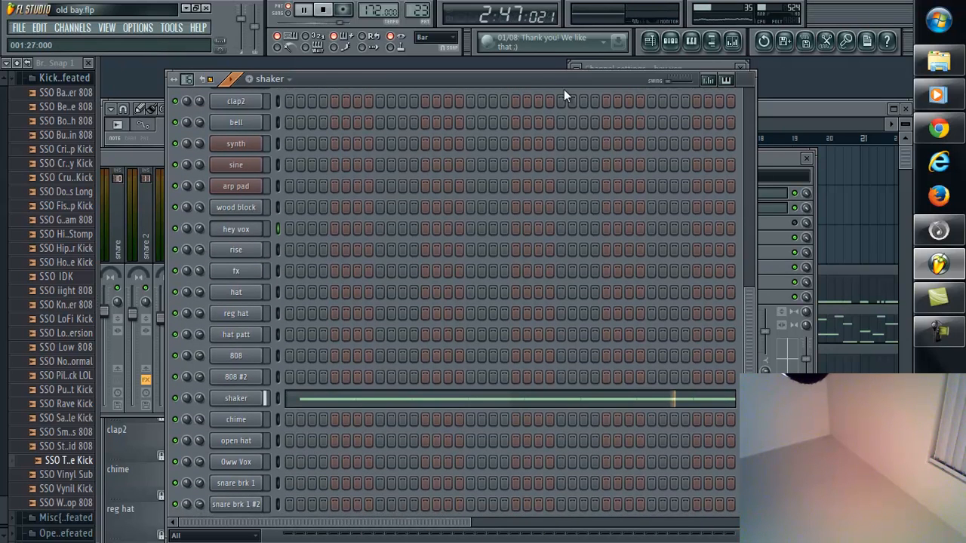
pyautogui.moveTo(420, 11); pyautogui.dragTo(420, 0)
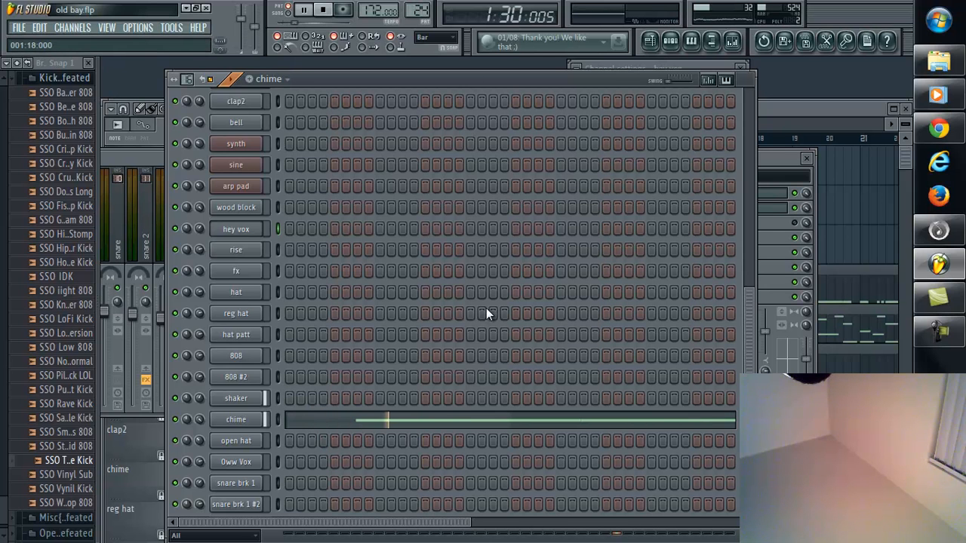
# Step: Audition the open hat pattern and check its track in the mixer before returning to the step sequencer
pyautogui.moveTo(746, 406); pyautogui.dragTo(722, 456)
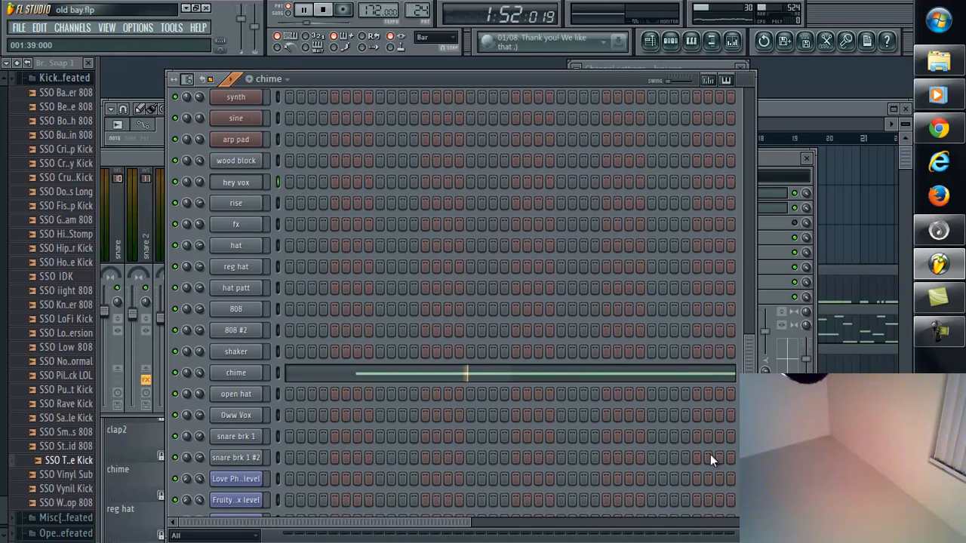
pyautogui.moveTo(423, 10); pyautogui.dragTo(423, 502)
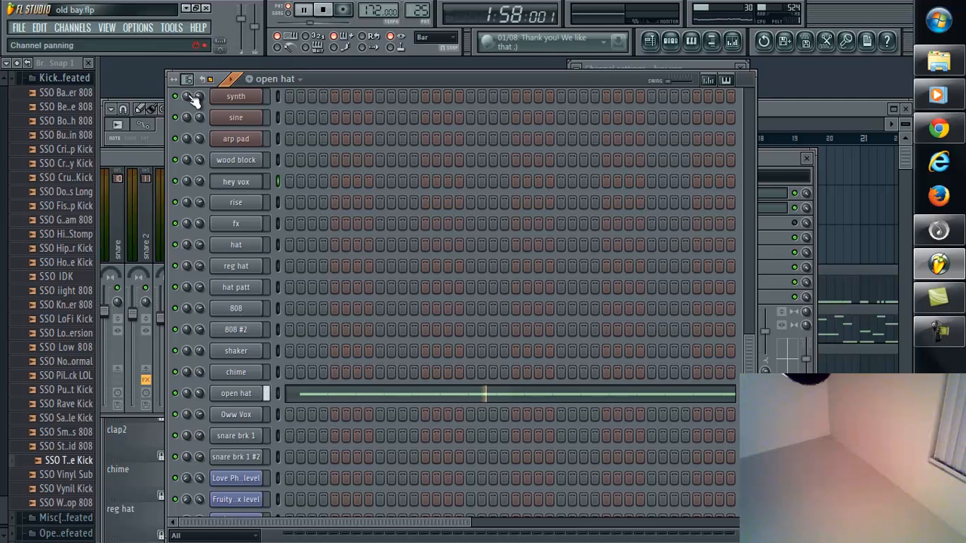
pyautogui.click(156, 156)
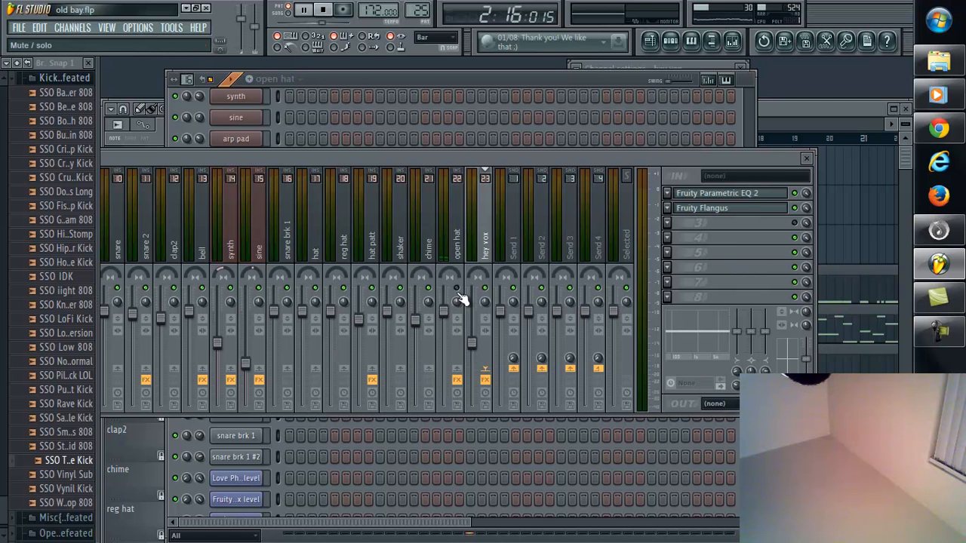
pyautogui.click(587, 81)
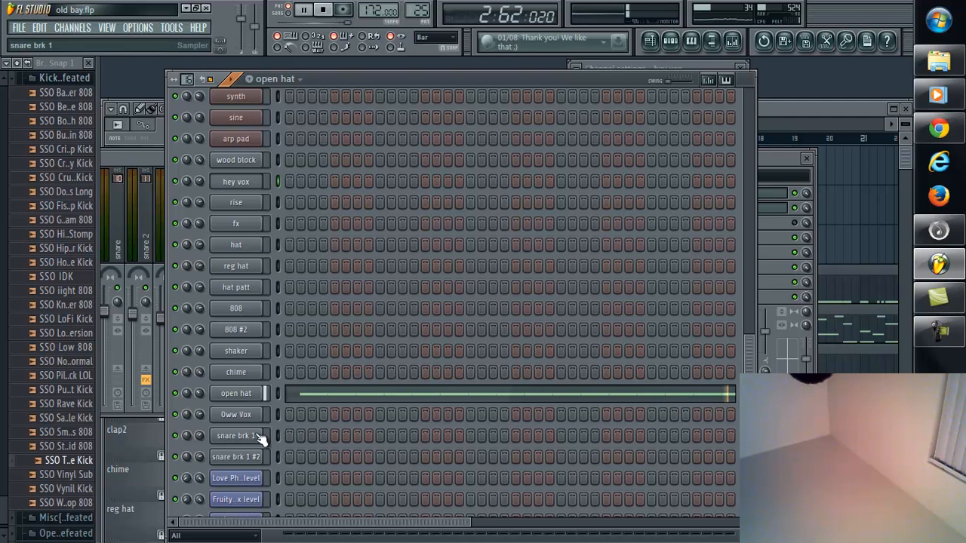
# Step: Step through the snare and clap2 patterns and on to the Oww Vox pattern to audition it
pyautogui.moveTo(421, 10); pyautogui.dragTo(425, 484)
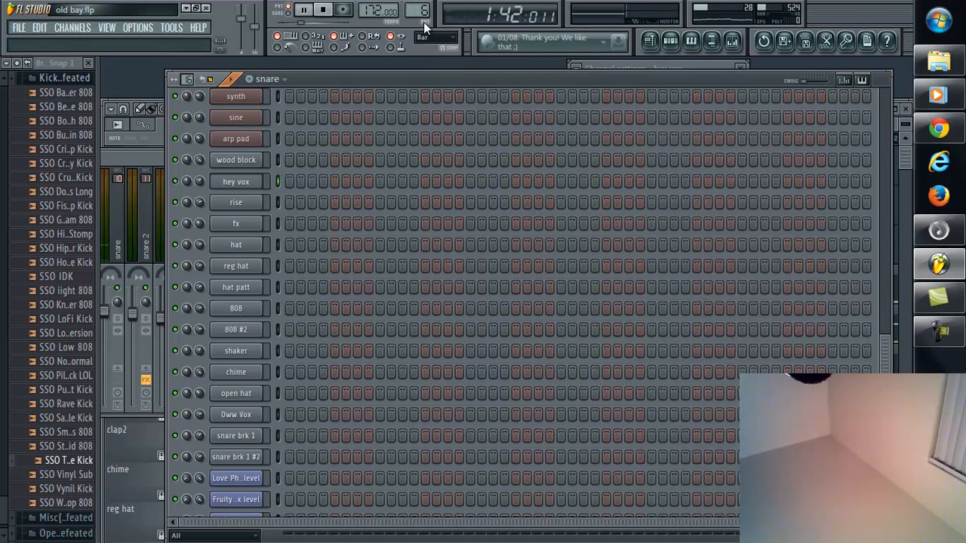
pyautogui.moveTo(422, 12)
pyautogui.mouseDown()
pyautogui.moveTo(423, 502)
pyautogui.moveTo(423, 18)
pyautogui.mouseUp()
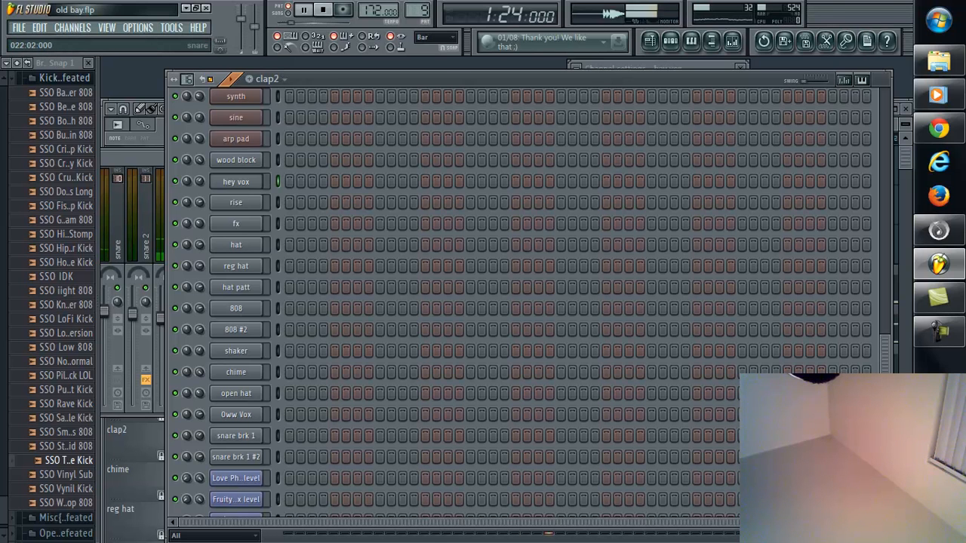
pyautogui.scroll(6, 874, 287)
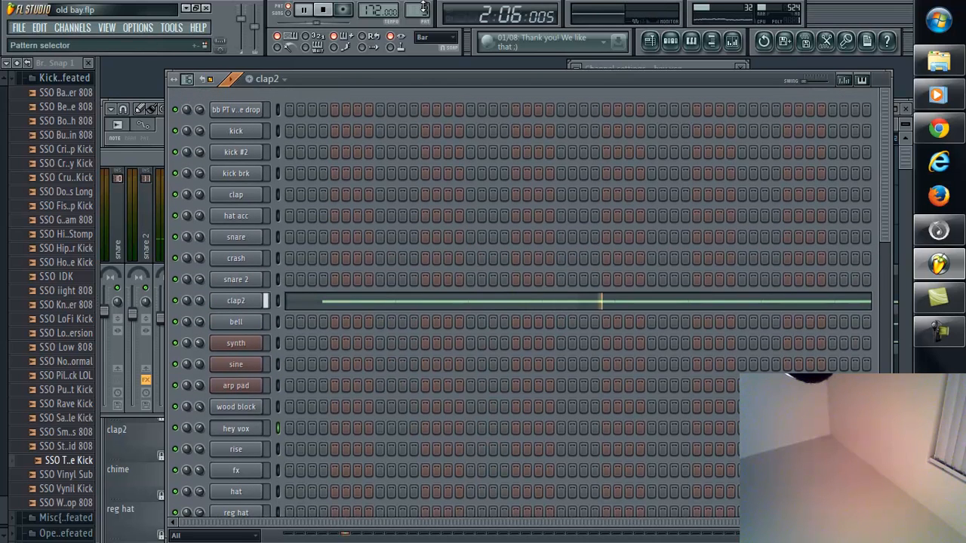
pyautogui.moveTo(424, 10); pyautogui.dragTo(434, 450)
pyautogui.scroll(-1, 885, 221)
pyautogui.moveTo(880, 258); pyautogui.dragTo(878, 446)
pyautogui.moveTo(417, 11); pyautogui.dragTo(419, 469)
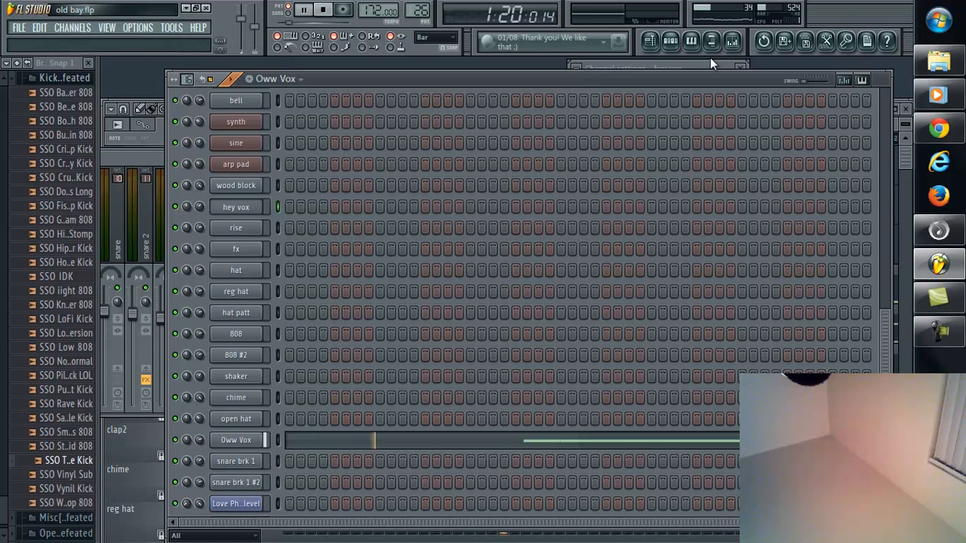
# Step: Show the mixer, shift its window so the kick #2 and kick brk tracks are visible, and return to the step sequencer
pyautogui.click(732, 42)
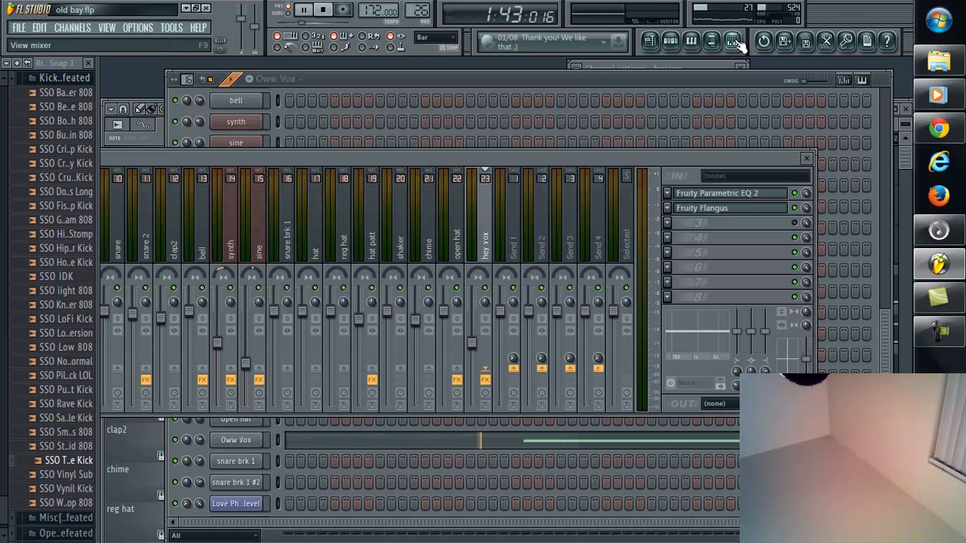
pyautogui.moveTo(395, 159); pyautogui.dragTo(487, 148)
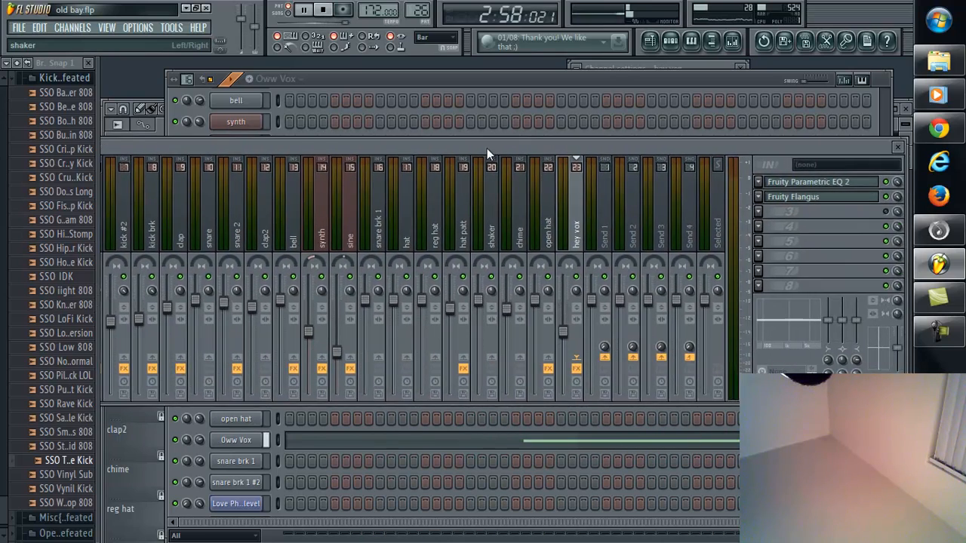
pyautogui.click(471, 82)
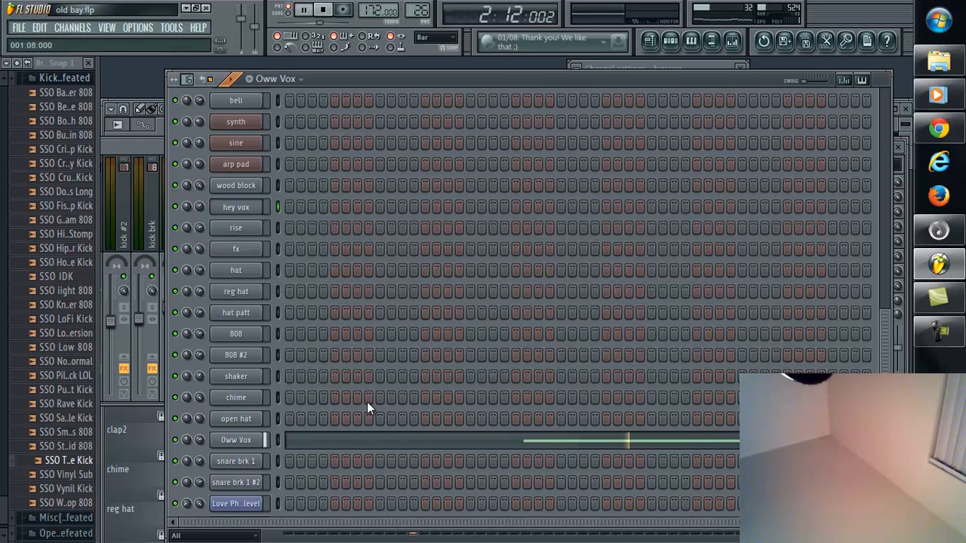
# Step: Audition the snare brk 1 and snare brk 1 #2 patterns, and move on to the empty Pattern 31
pyautogui.moveTo(423, 13); pyautogui.dragTo(423, 6)
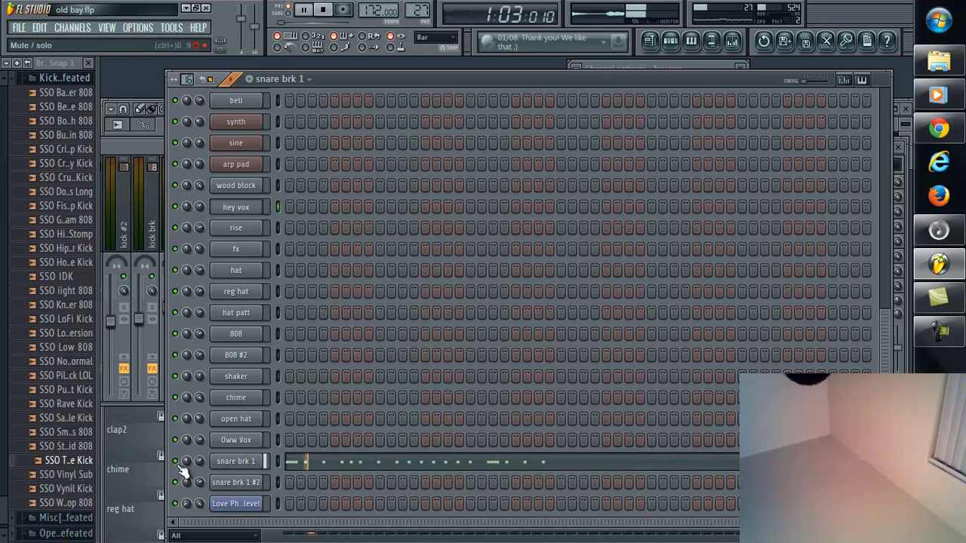
pyautogui.moveTo(421, 506); pyautogui.dragTo(422, 504)
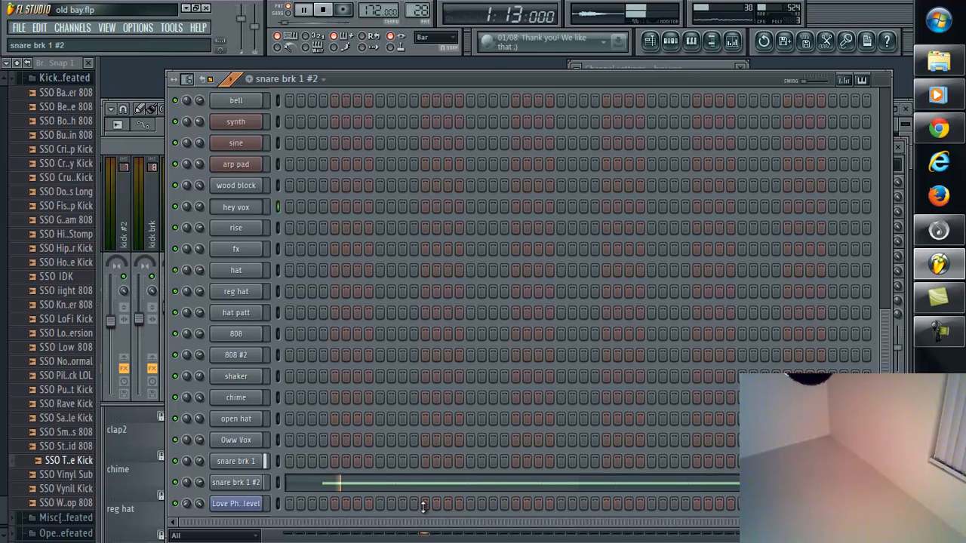
pyautogui.press('KP_Add')
pyautogui.press('KP_Add')
pyautogui.press('KP_Add')
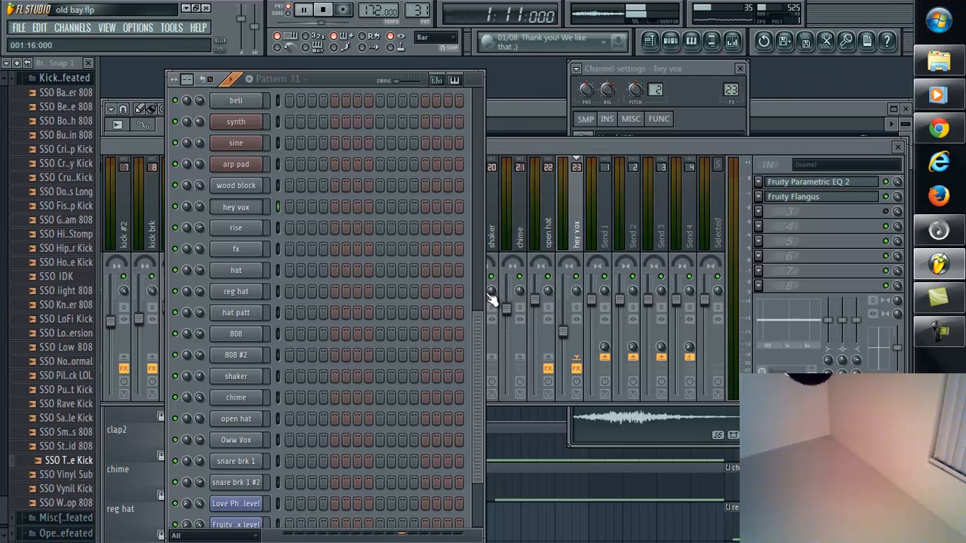
# Step: Reposition the step sequencer, play the arrangement in song mode, and show the playlist with its window moved up
pyautogui.moveTo(480, 350); pyautogui.dragTo(469, 113)
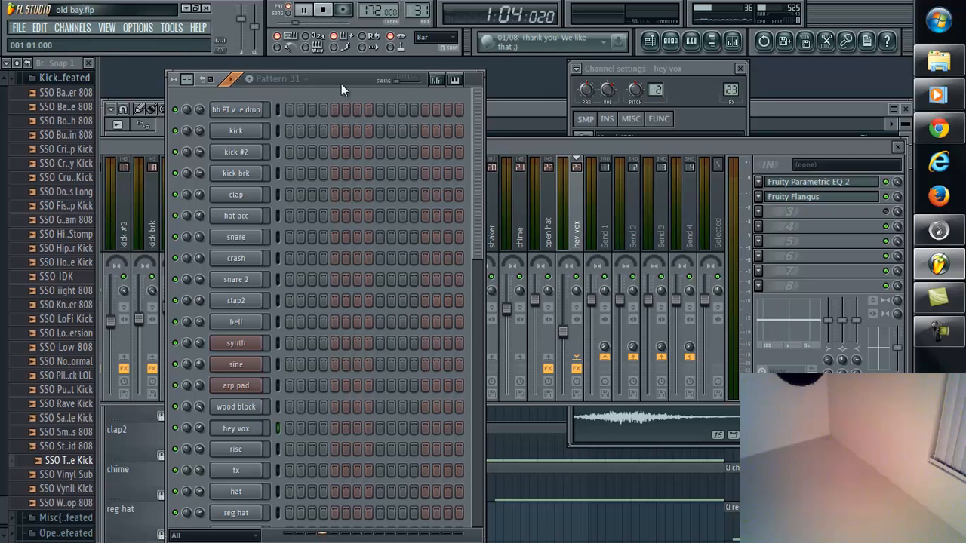
pyautogui.moveTo(344, 80); pyautogui.dragTo(358, 73)
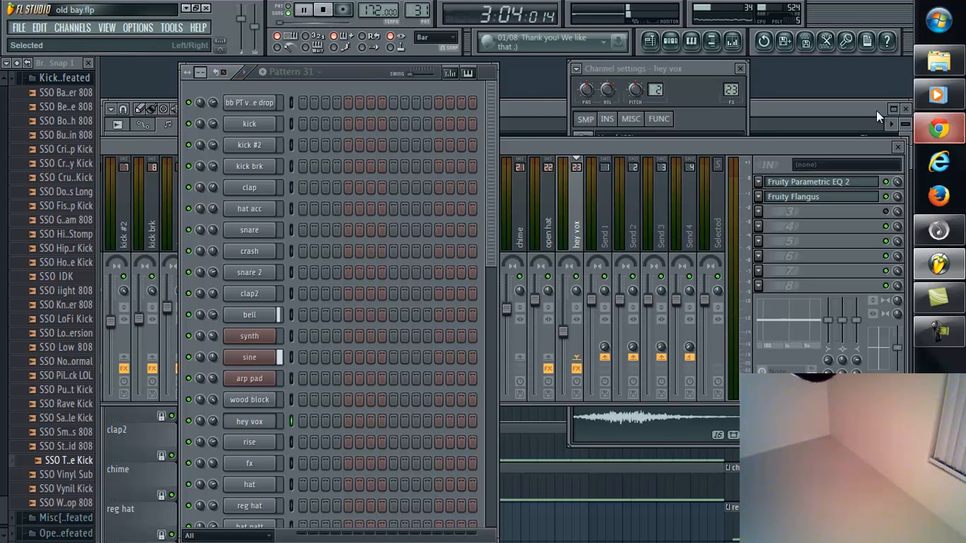
pyautogui.click(648, 41)
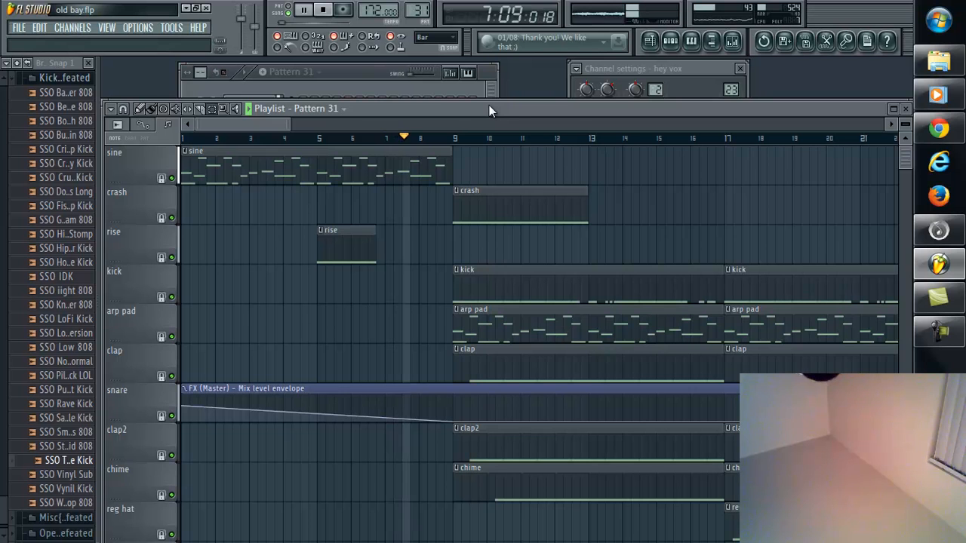
pyautogui.moveTo(509, 109); pyautogui.dragTo(510, 71)
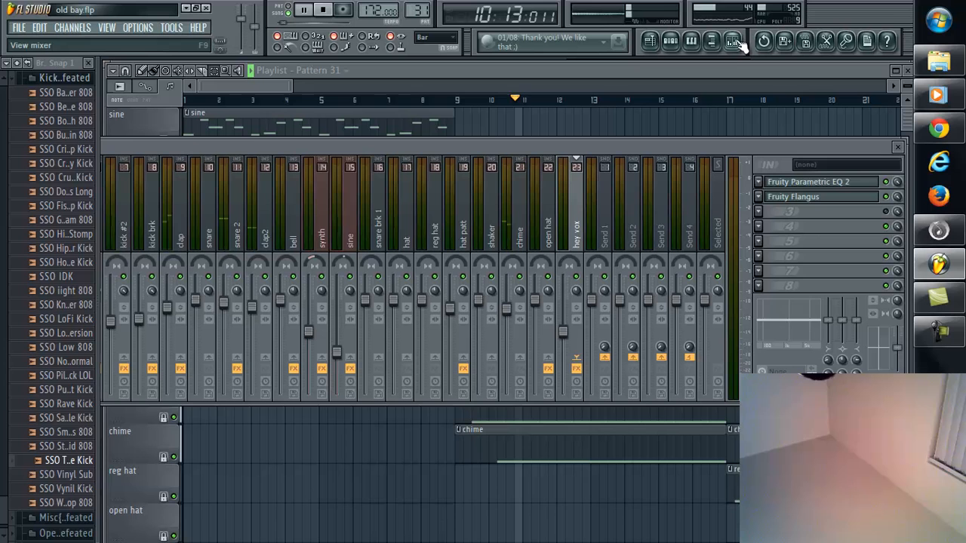
# Step: Show the mixer over the playlist and select the snare 2 track to view its effects
pyautogui.click(731, 43)
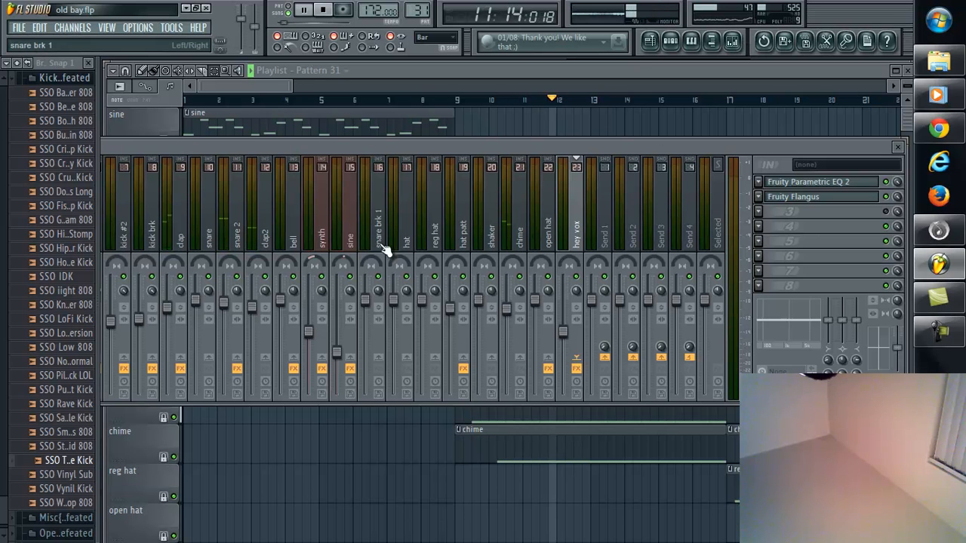
pyautogui.click(247, 226)
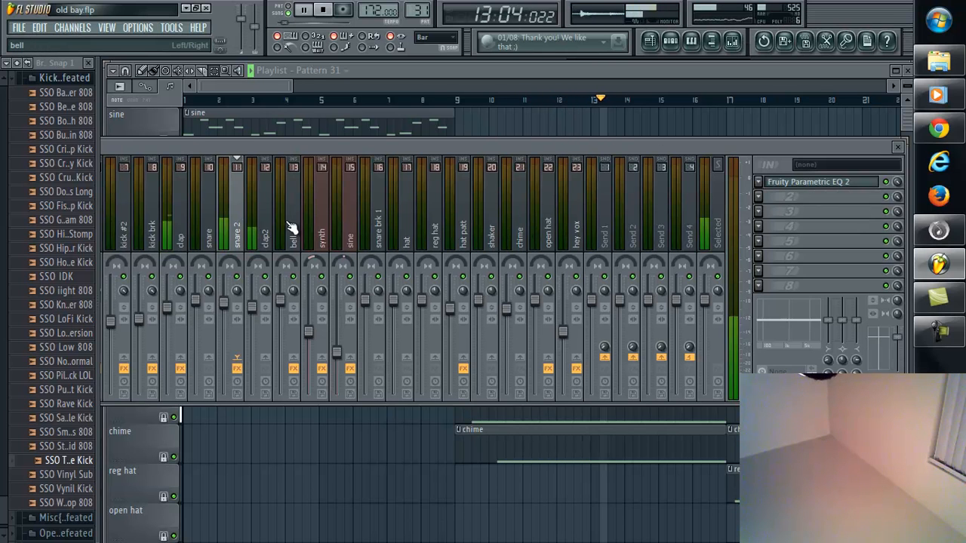
# Step: In the snare 2 track's Fruity Parametric EQ 2, boost band 5 about 3 dB near 2.3 kHz and turn band 1 into a steep low cut
pyautogui.click(805, 185)
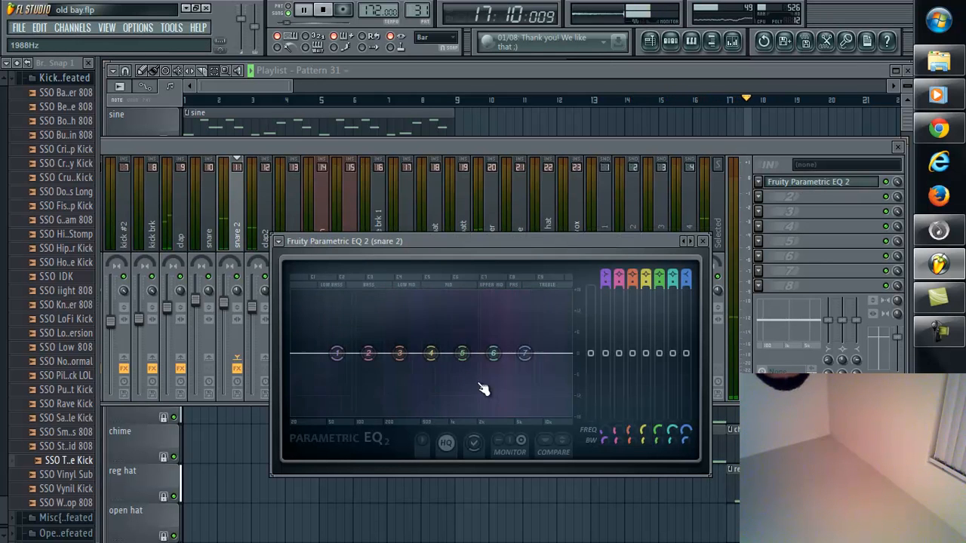
pyautogui.moveTo(463, 353); pyautogui.dragTo(500, 340)
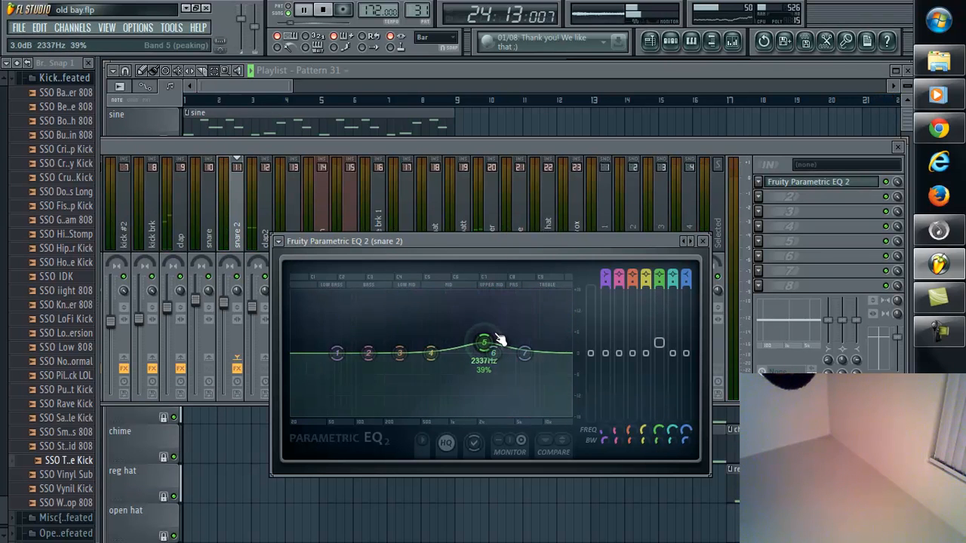
pyautogui.moveTo(338, 353); pyautogui.dragTo(403, 462)
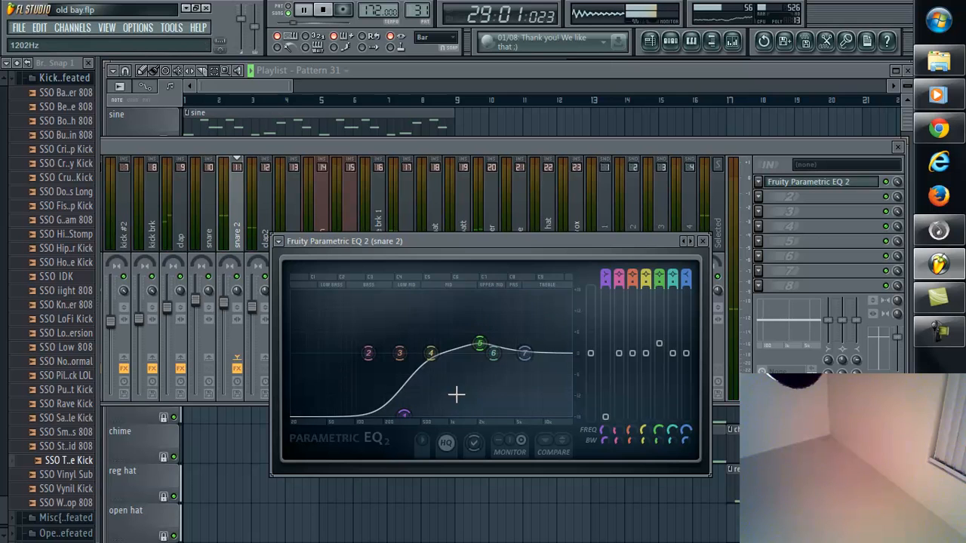
pyautogui.click(607, 282)
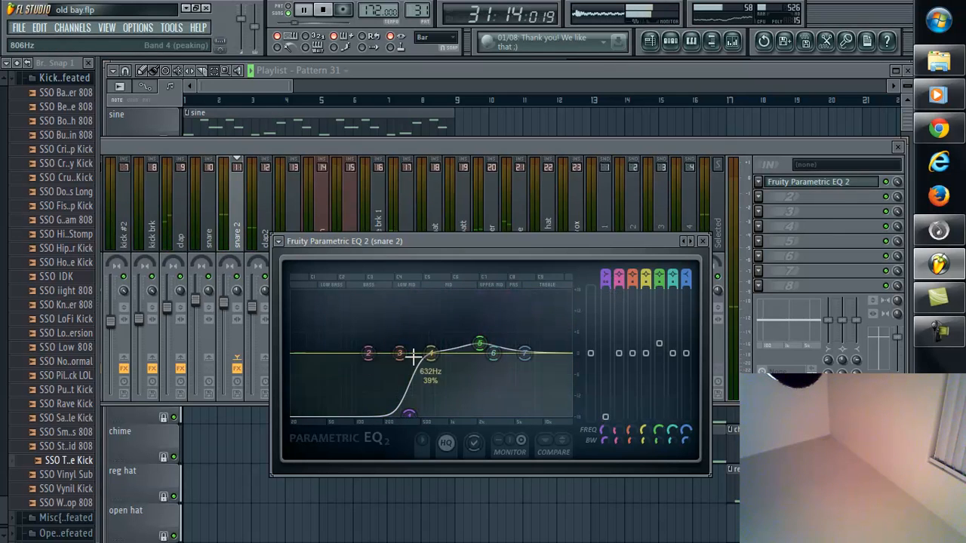
pyautogui.click(239, 281)
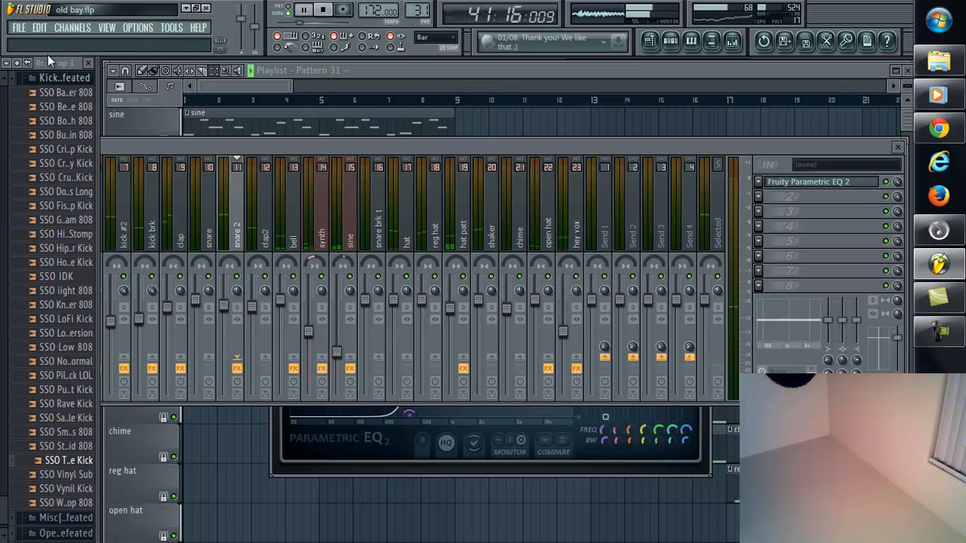
# Step: Examine the arrangement in the playlist from about bar 51 to bar 88, looking through the pattern and automation tracks during playback
pyautogui.moveTo(207, 149)
pyautogui.mouseDown()
pyautogui.moveTo(252, 132)
pyautogui.moveTo(210, 161)
pyautogui.mouseUp()
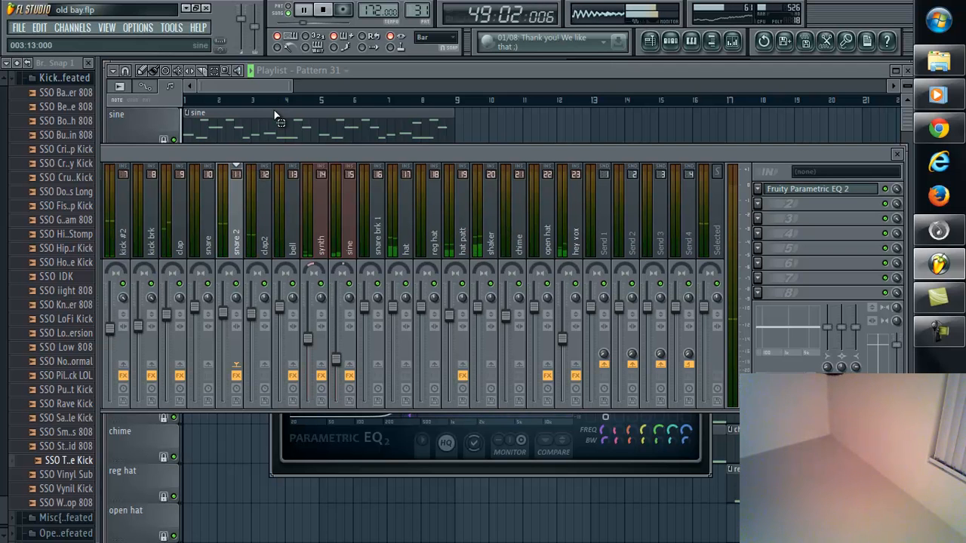
pyautogui.click(269, 89)
pyautogui.moveTo(269, 89); pyautogui.dragTo(496, 88)
pyautogui.scroll(-5, 500, 275)
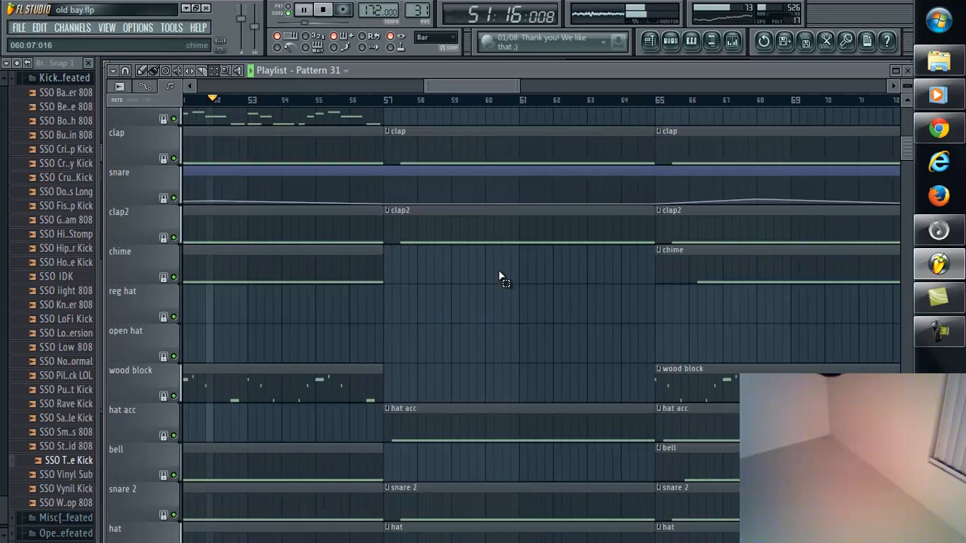
pyautogui.scroll(-9, 500, 275)
pyautogui.scroll(-8, 490, 371)
pyautogui.scroll(18, 498, 381)
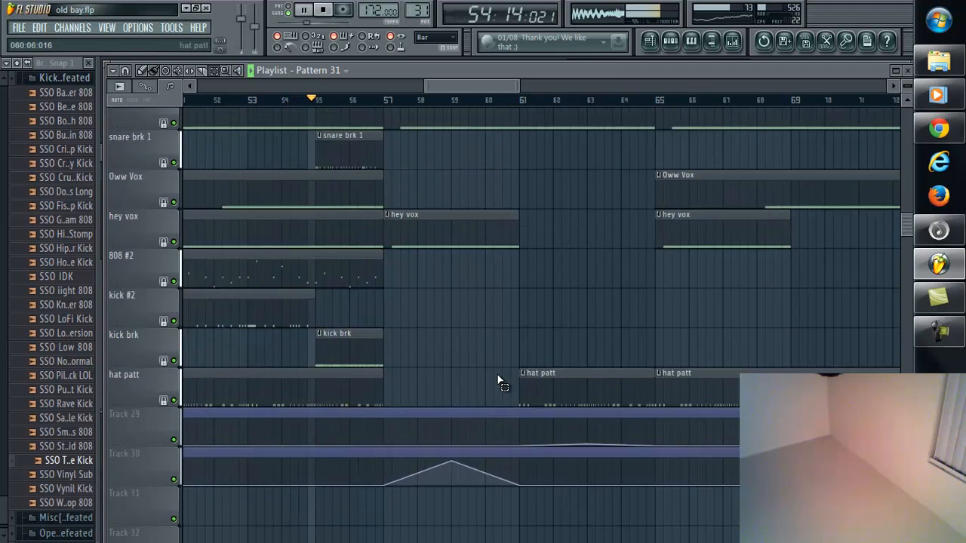
pyautogui.scroll(7, 496, 371)
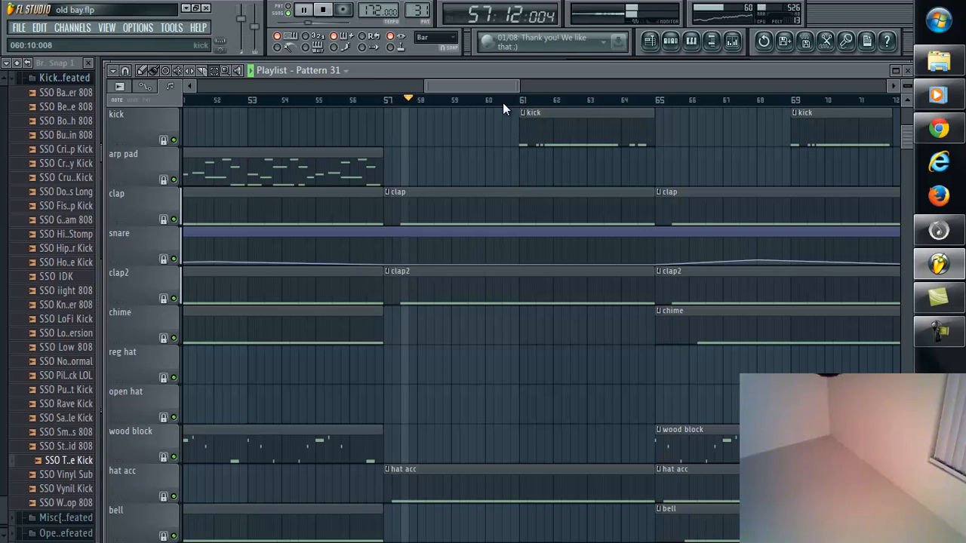
pyautogui.moveTo(479, 85); pyautogui.dragTo(502, 89)
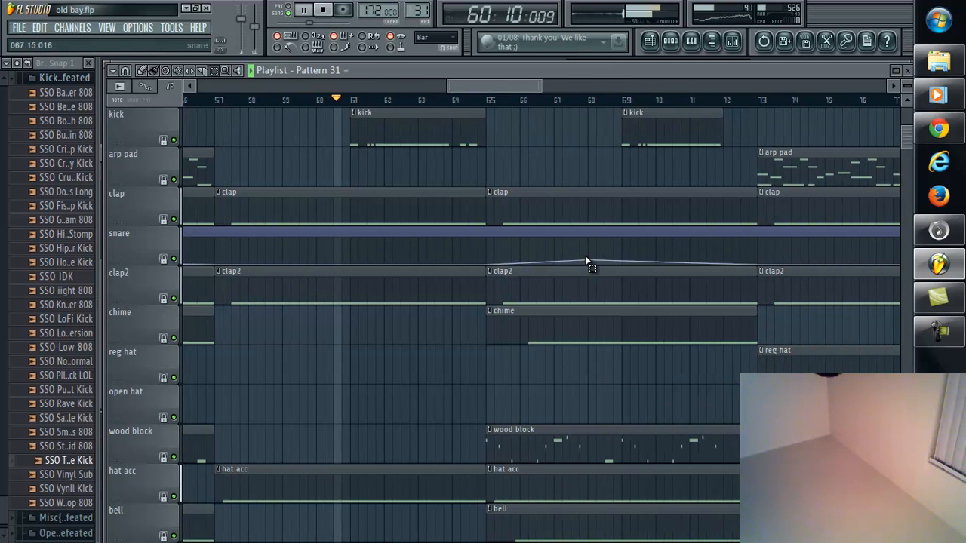
pyautogui.moveTo(519, 86); pyautogui.dragTo(562, 91)
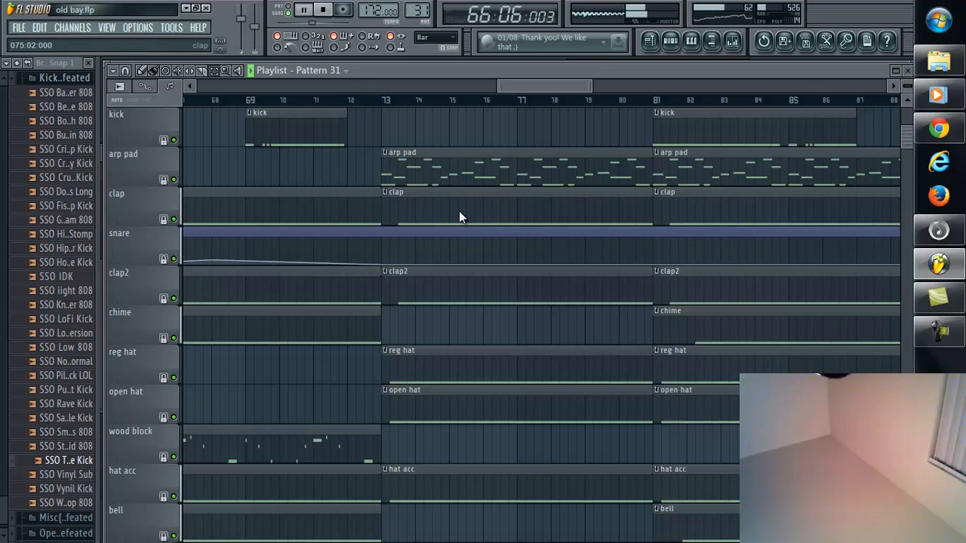
# Step: Show the mixer over the playlist, select the 808 track, and view its Fruity Parametric EQ 2 curve
pyautogui.click(746, 40)
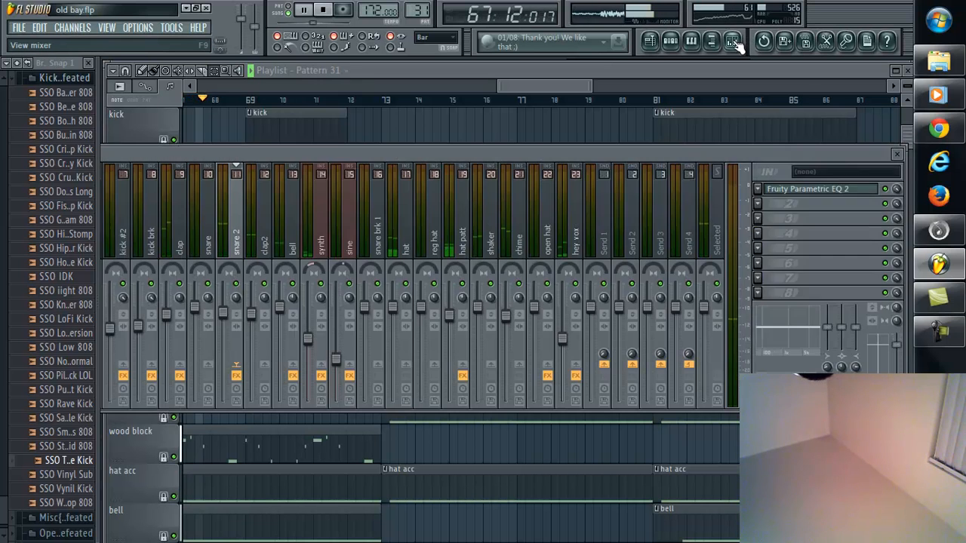
pyautogui.moveTo(274, 158); pyautogui.dragTo(165, 189)
pyautogui.click(247, 243)
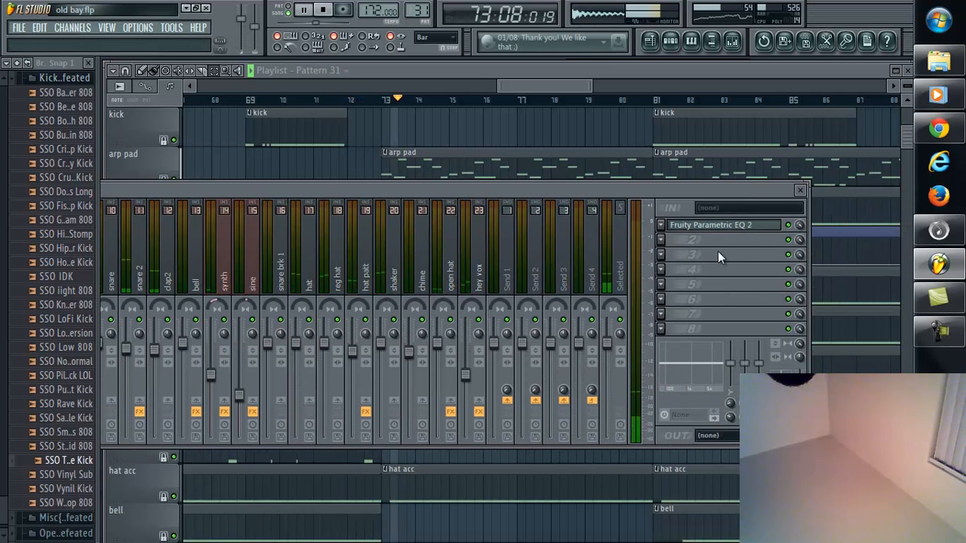
pyautogui.click(720, 230)
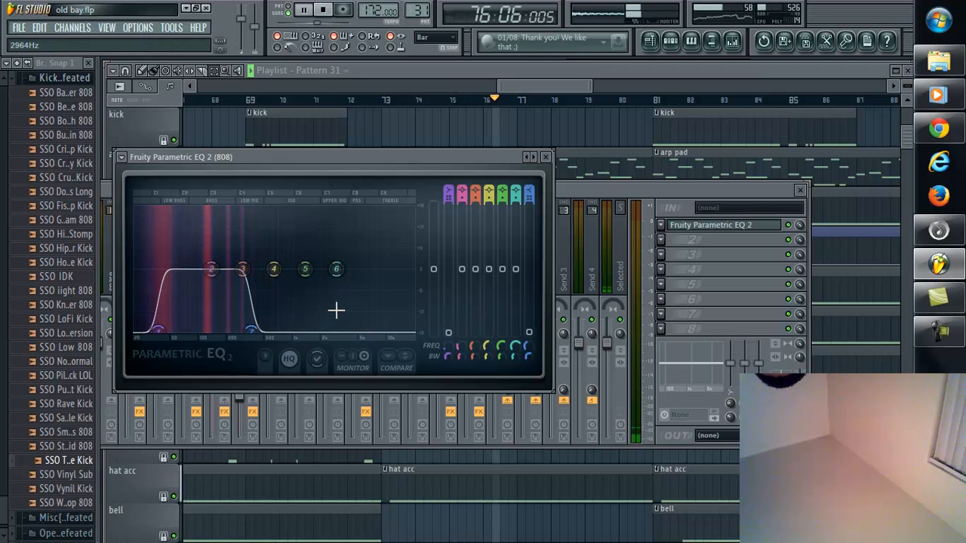
pyautogui.click(792, 230)
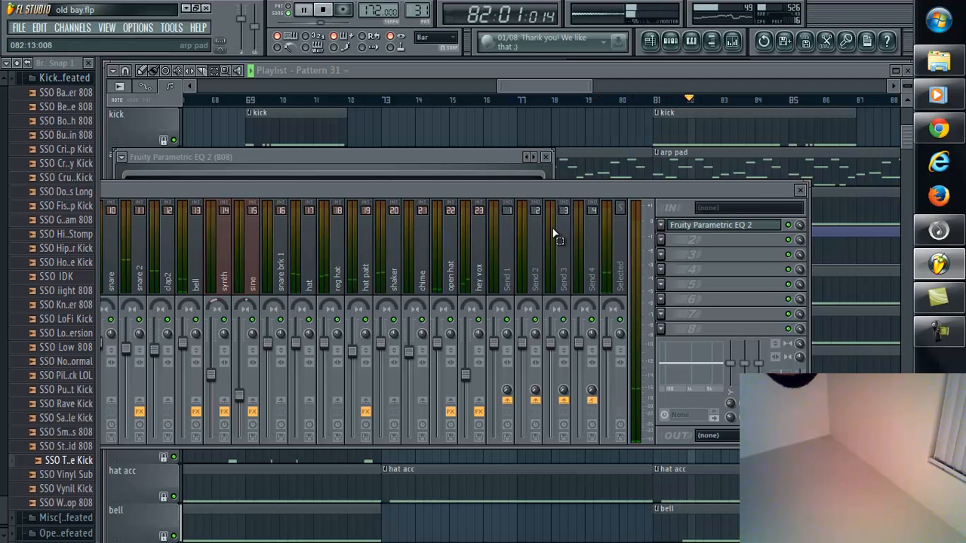
# Step: Reposition the mixer, reopen the 808 track's Fruity Parametric EQ 2, and stop the playback
pyautogui.moveTo(445, 187); pyautogui.dragTo(510, 182)
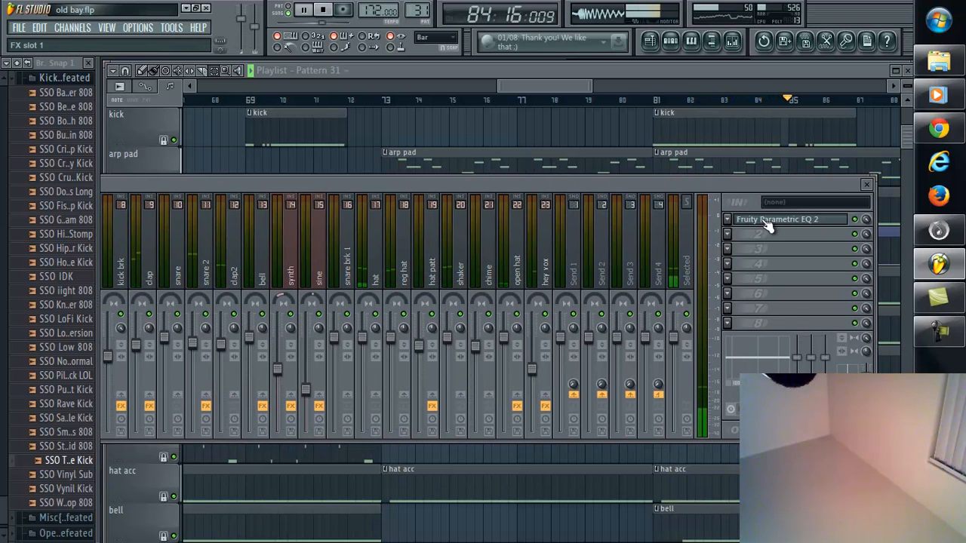
pyautogui.click(763, 220)
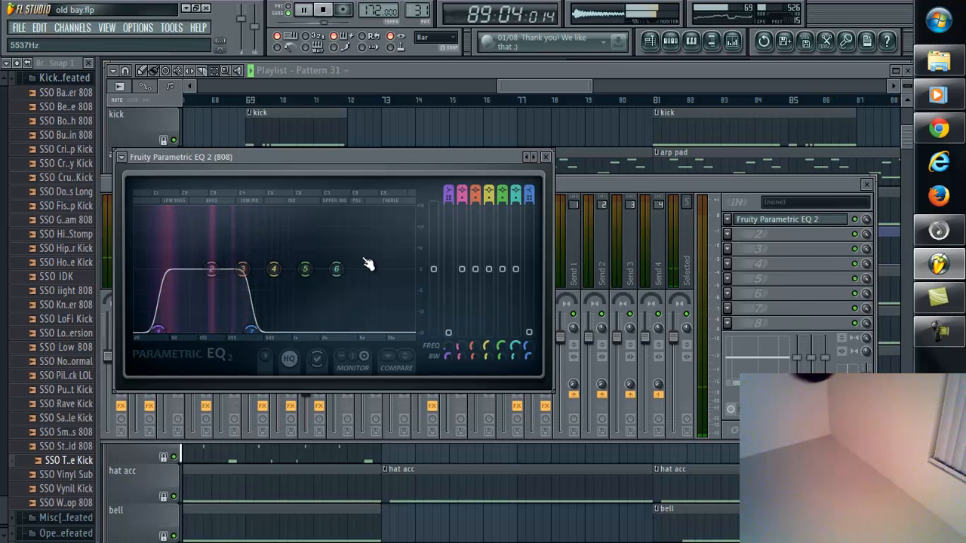
pyautogui.click(326, 10)
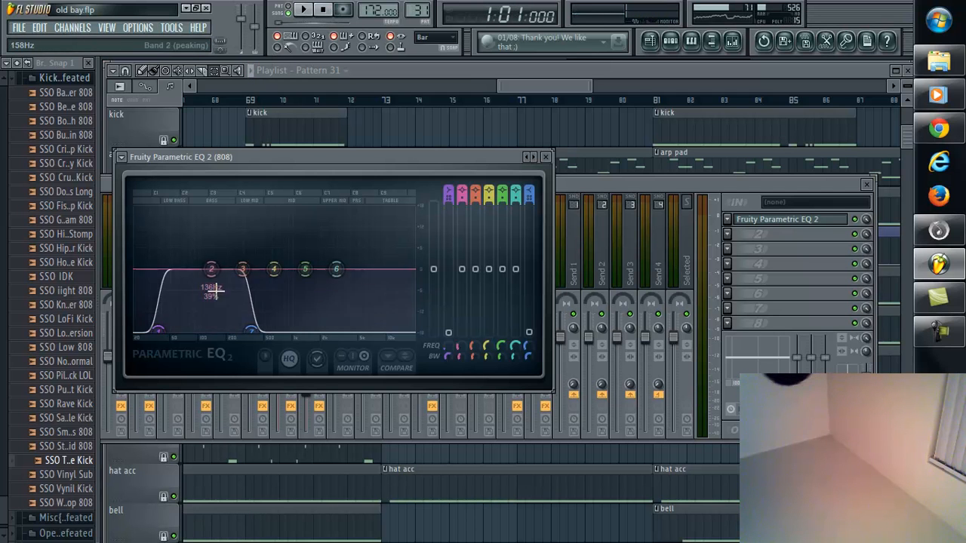
# Step: Compare the 808 and 808 #2 mixer tracks, view the Fruity Parametric EQ 2 on 808 #2, and close it
pyautogui.click(593, 184)
pyautogui.moveTo(275, 183); pyautogui.dragTo(532, 181)
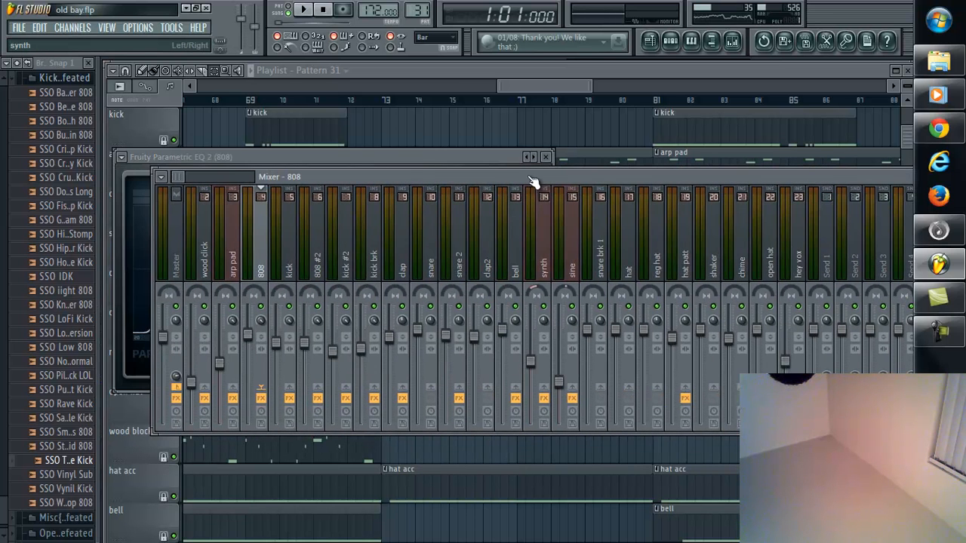
pyautogui.click(318, 259)
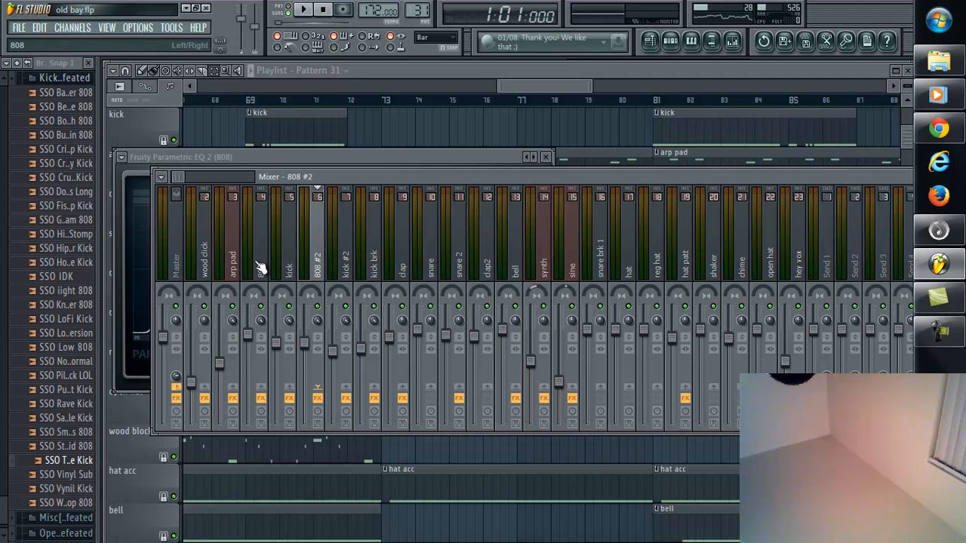
pyautogui.click(262, 270)
pyautogui.click(320, 268)
pyautogui.moveTo(454, 180); pyautogui.dragTo(247, 160)
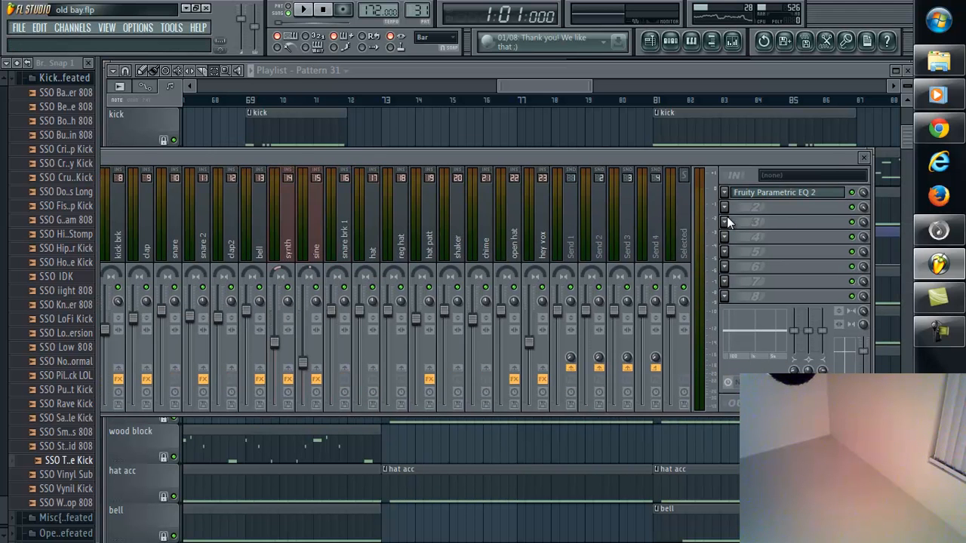
pyautogui.click(781, 197)
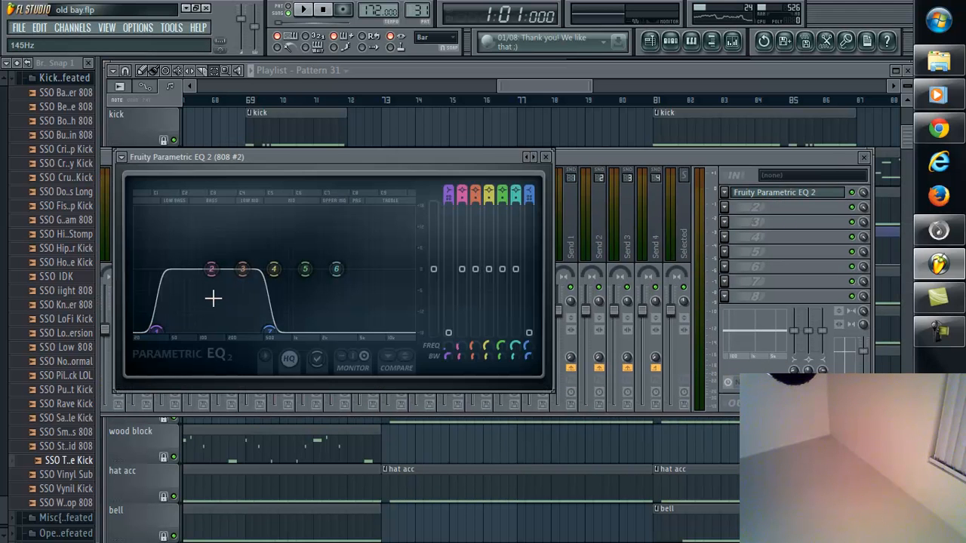
pyautogui.click(545, 158)
# Step: Select the synth mixer track, view its Fruity Parametric EQ 2 curve, and close the equalizer
pyautogui.moveTo(317, 162); pyautogui.dragTo(336, 155)
pyautogui.click(320, 217)
pyautogui.click(785, 186)
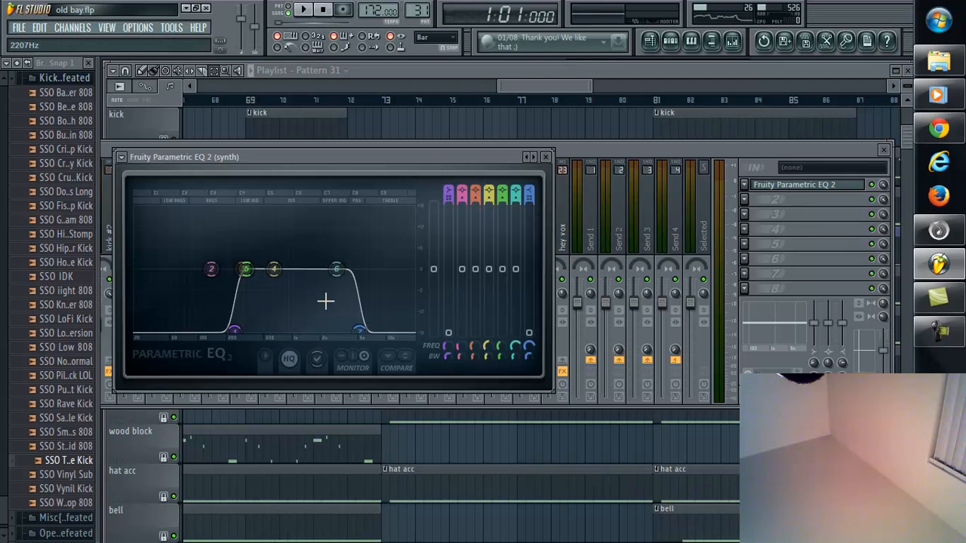
pyautogui.click(548, 158)
# Step: Select the sine mixer track, view its Fruity Parametric EQ 2 curve, and close the equalizer
pyautogui.click(339, 234)
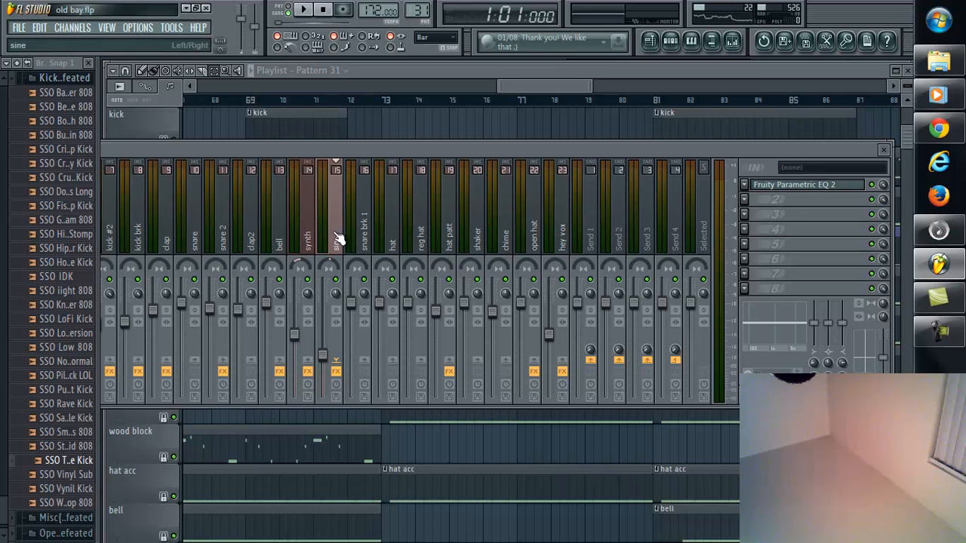
pyautogui.click(812, 187)
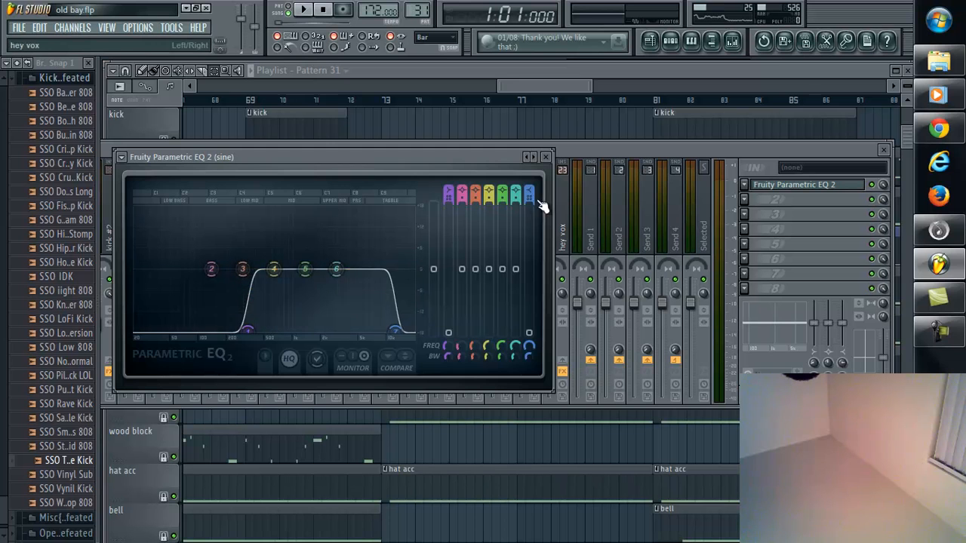
pyautogui.click(547, 157)
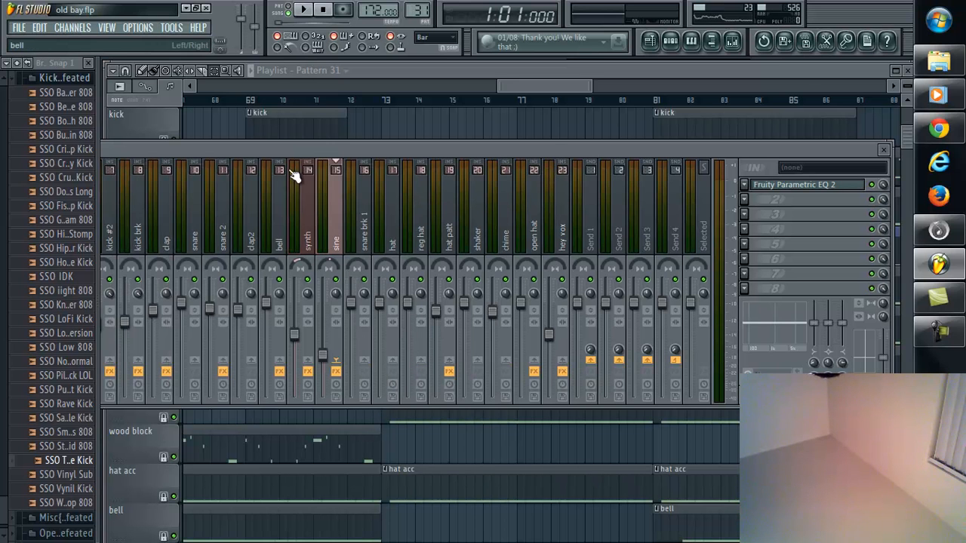
# Step: Shift the mixer to reach the arp pad track, select it, and check its Fruity Parametric EQ 2
pyautogui.moveTo(303, 149); pyautogui.dragTo(455, 140)
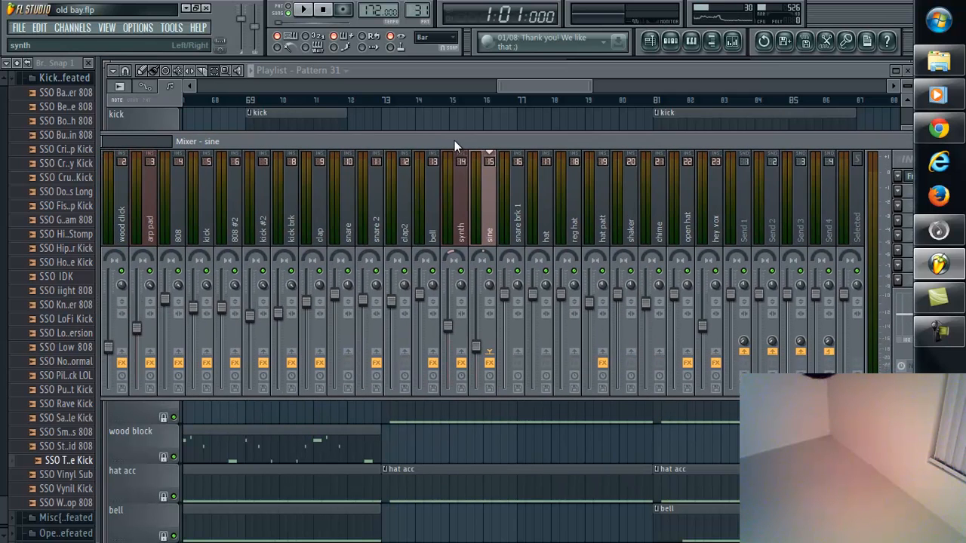
pyautogui.moveTo(346, 147); pyautogui.dragTo(193, 126)
pyautogui.click(166, 230)
pyautogui.click(754, 159)
pyautogui.click(755, 159)
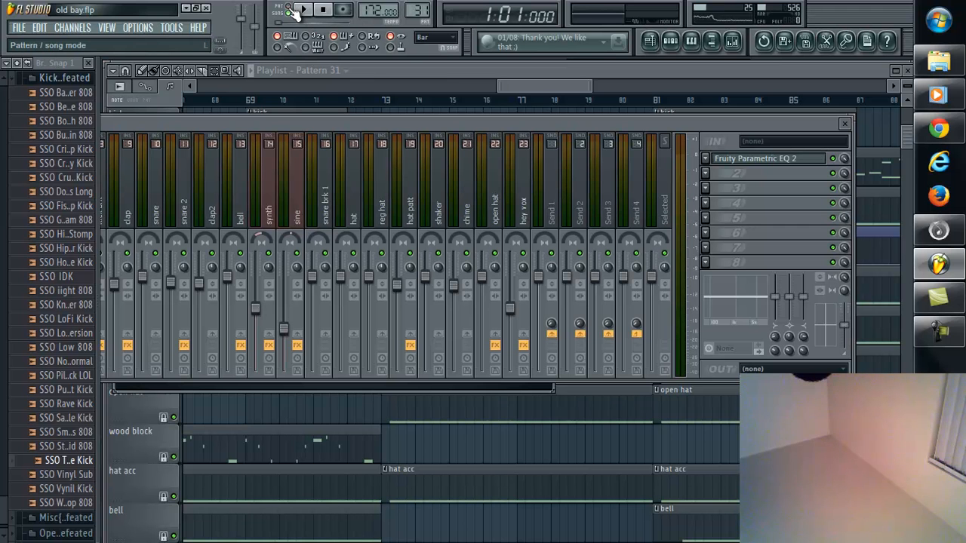
# Step: Switch to pattern mode, show the step sequencer, and select the arp pad pattern
pyautogui.moveTo(404, 66); pyautogui.dragTo(435, 236)
pyautogui.click(361, 73)
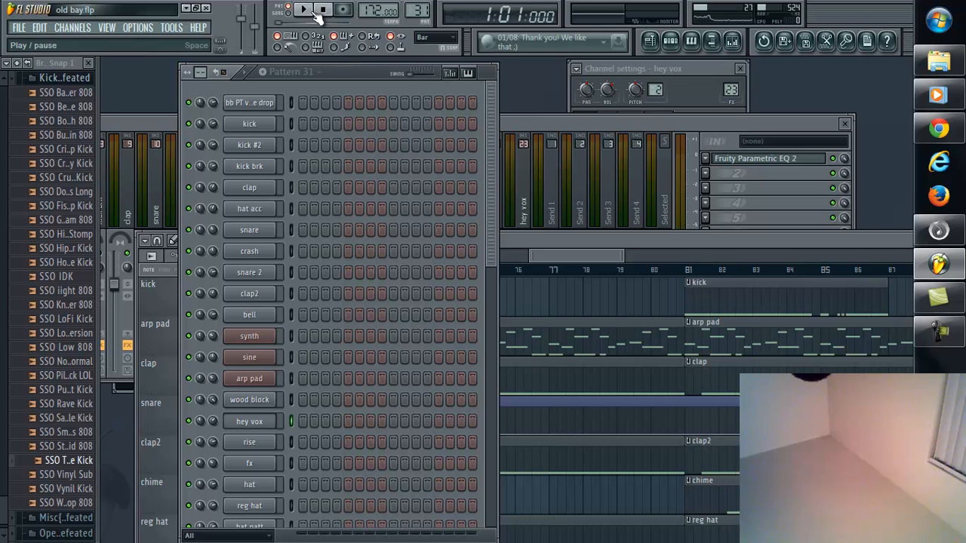
pyautogui.moveTo(418, 11); pyautogui.dragTo(441, 399)
pyautogui.moveTo(418, 47); pyautogui.dragTo(431, 217)
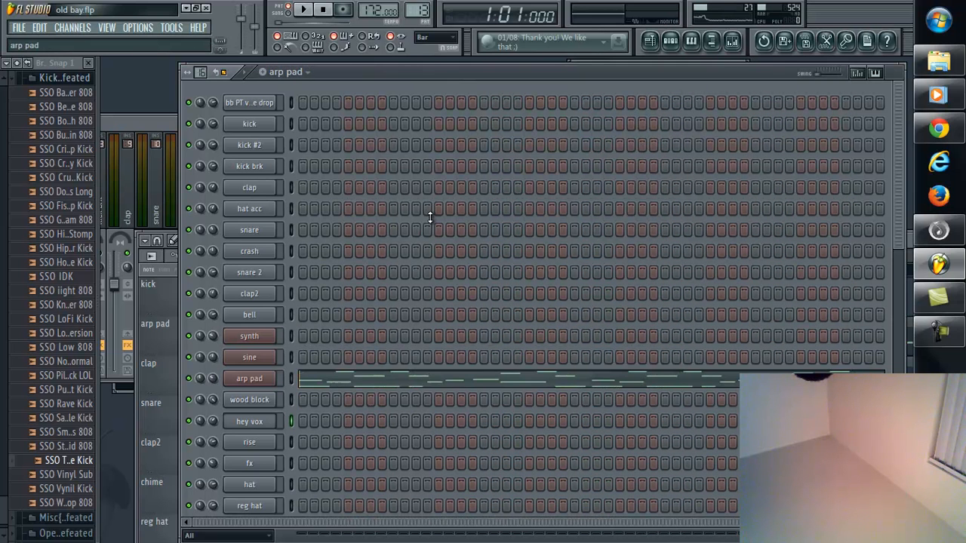
# Step: Open the arp pad channel's Vanguard synth, play the pattern to demonstrate its LD Hale Bopp MS preset, and close the plugin
pyautogui.click(260, 379)
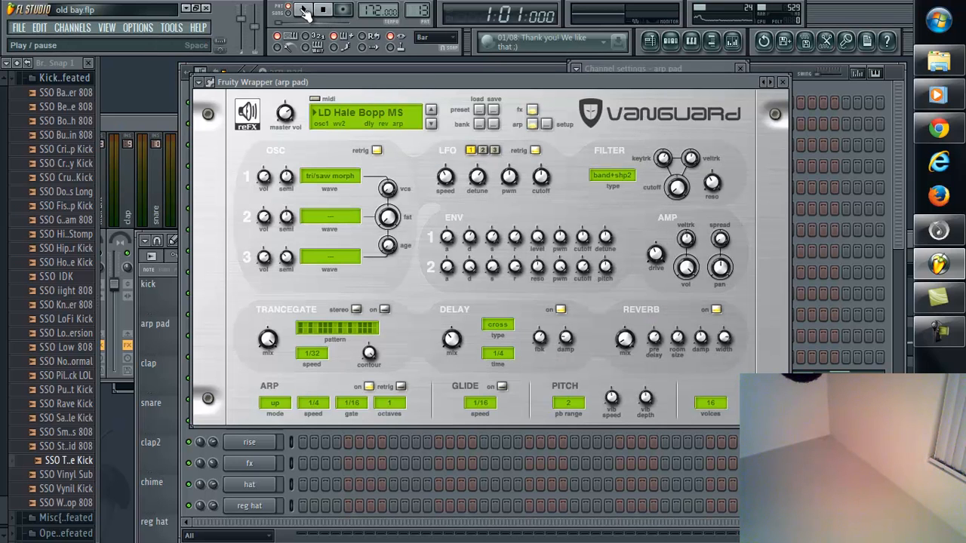
pyautogui.click(303, 11)
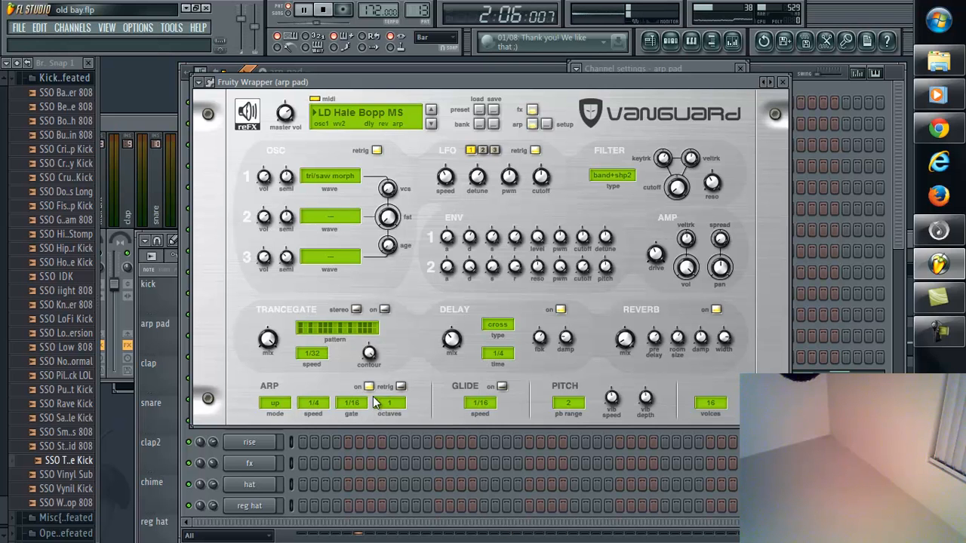
pyautogui.click(782, 82)
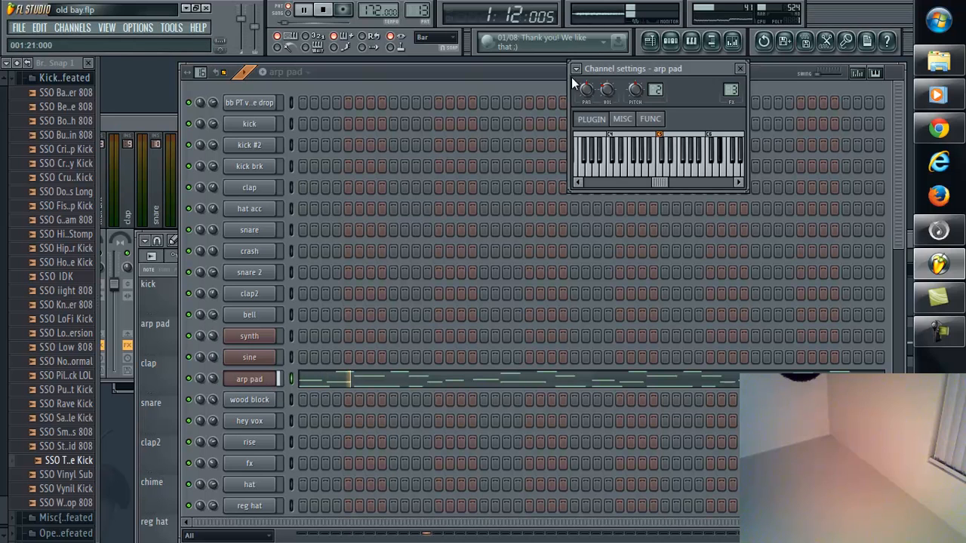
# Step: Show the mixer while the arp pad pattern plays, reposition it, and view the arp pad's Fruity Parametric EQ 2
pyautogui.click(732, 42)
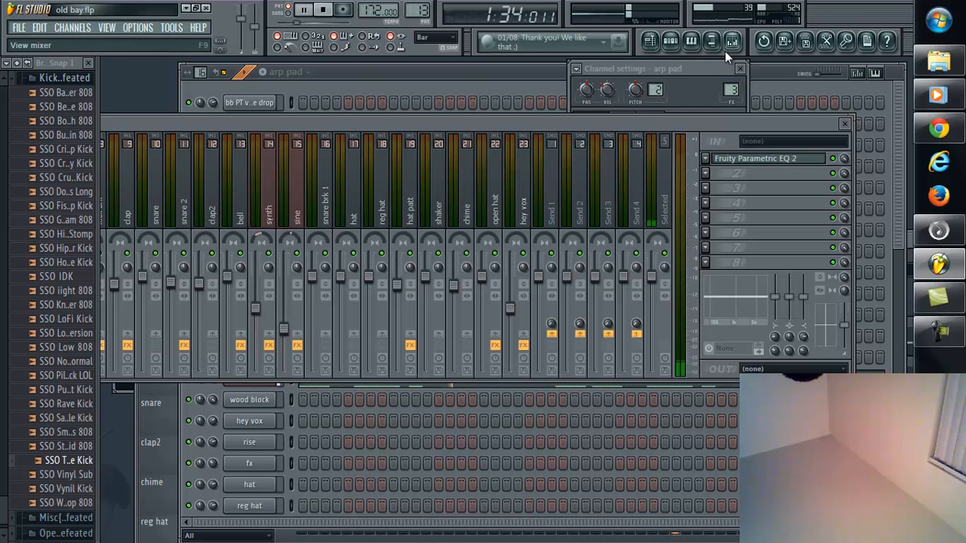
pyautogui.moveTo(555, 123); pyautogui.dragTo(524, 130)
pyautogui.click(761, 166)
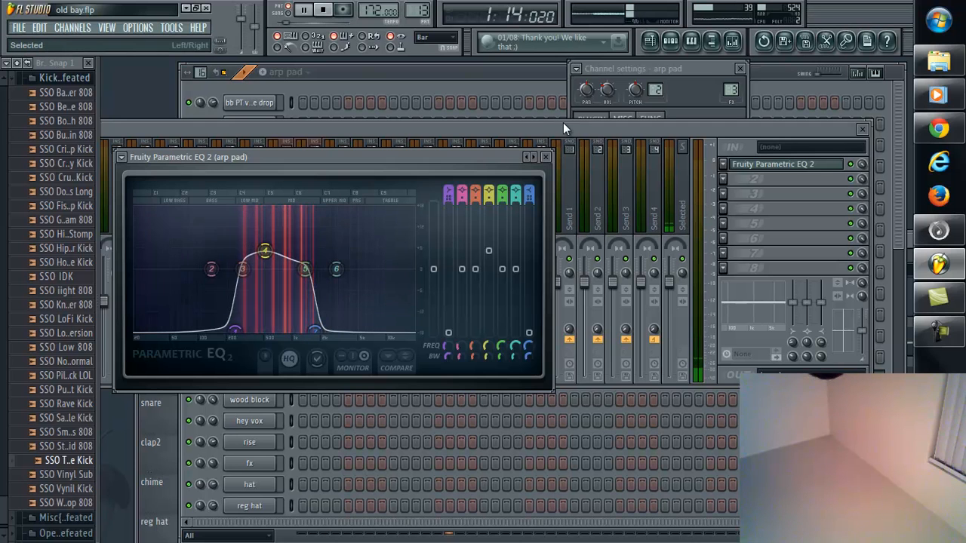
# Step: Play the full arrangement in song mode with the mixer in front and shifted slightly, and stop playback
pyautogui.click(523, 129)
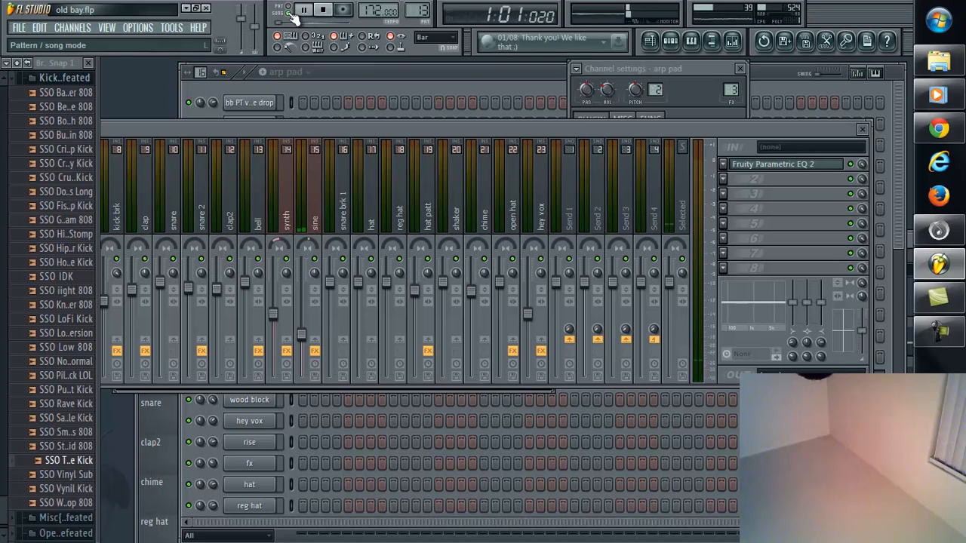
pyautogui.moveTo(440, 132); pyautogui.dragTo(419, 134)
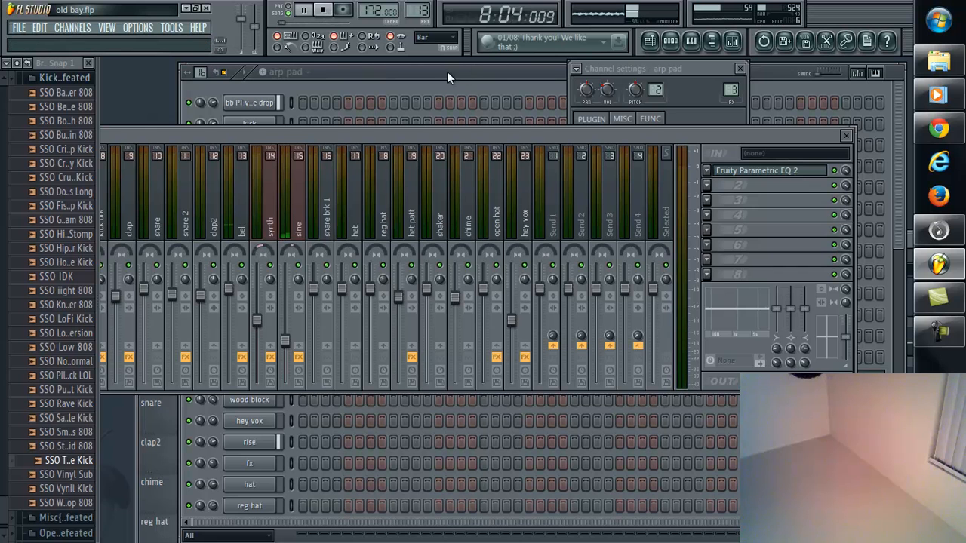
pyautogui.click(323, 9)
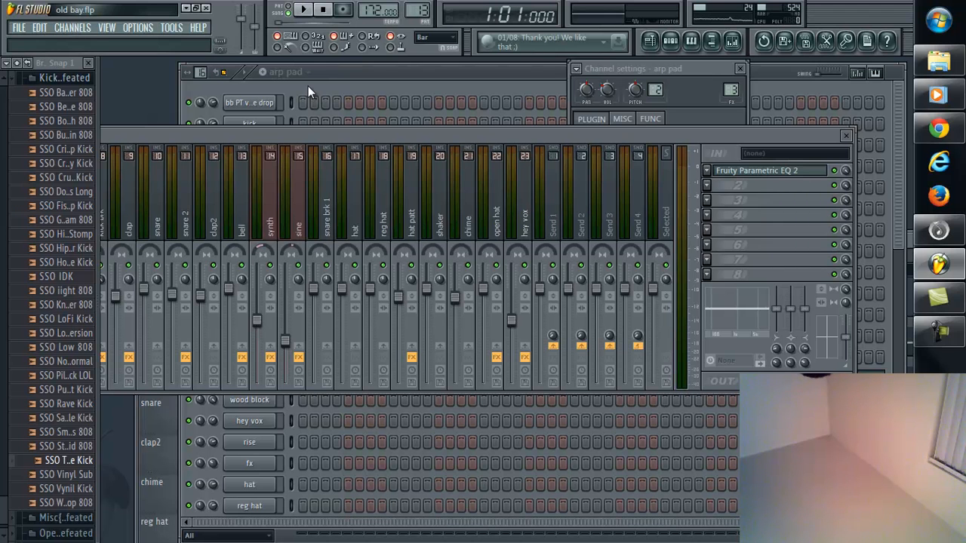
# Step: Save the old bay.flp project and bring up the screen recorder's controls
pyautogui.hotkey('ctrl', 's')
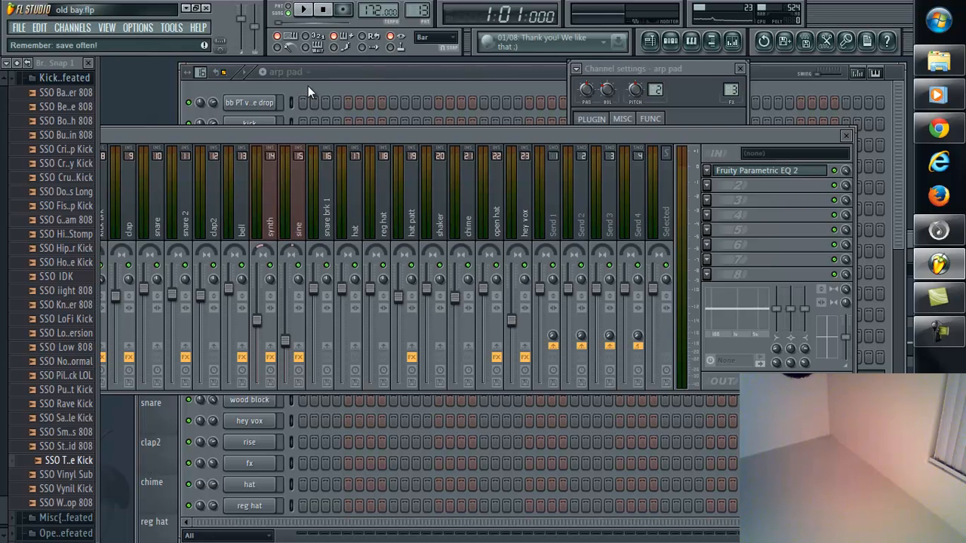
pyautogui.click(326, 11)
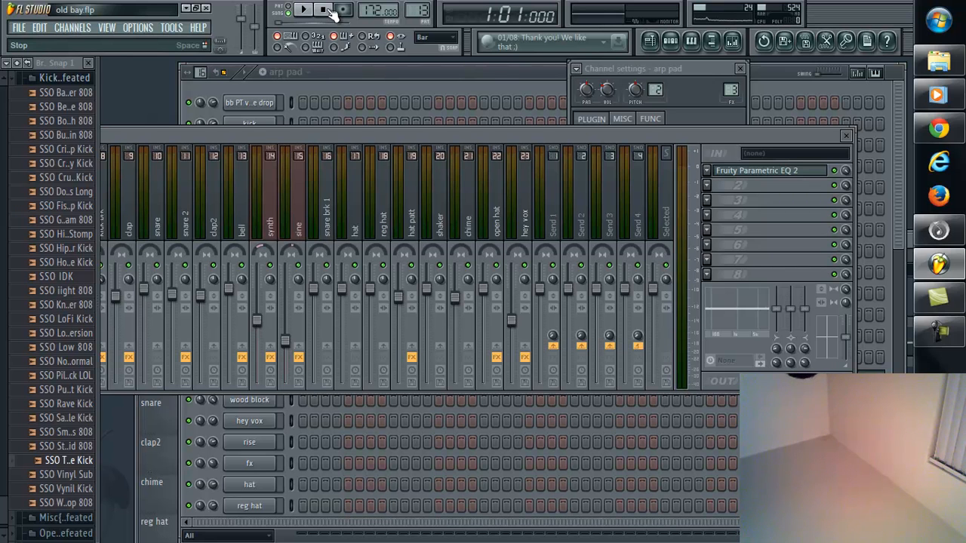
pyautogui.click(933, 329)
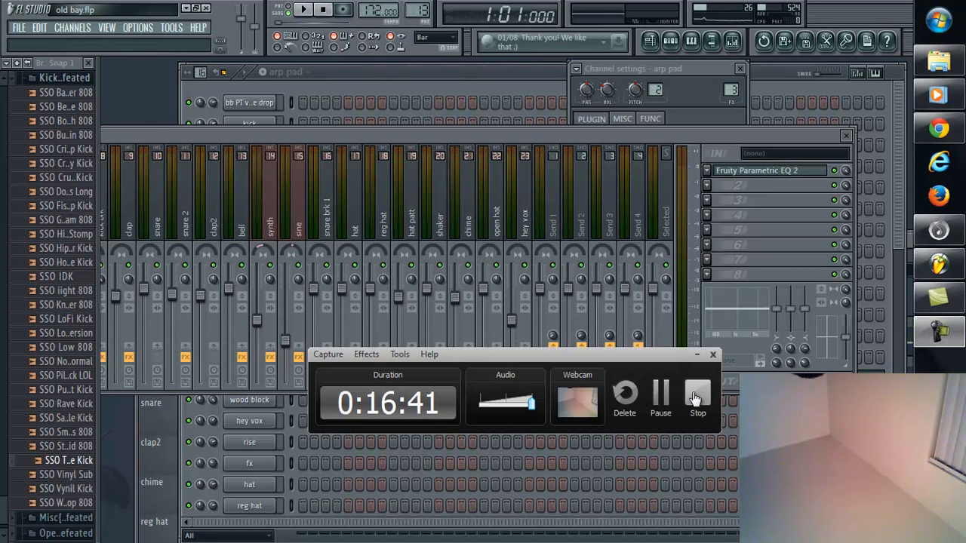